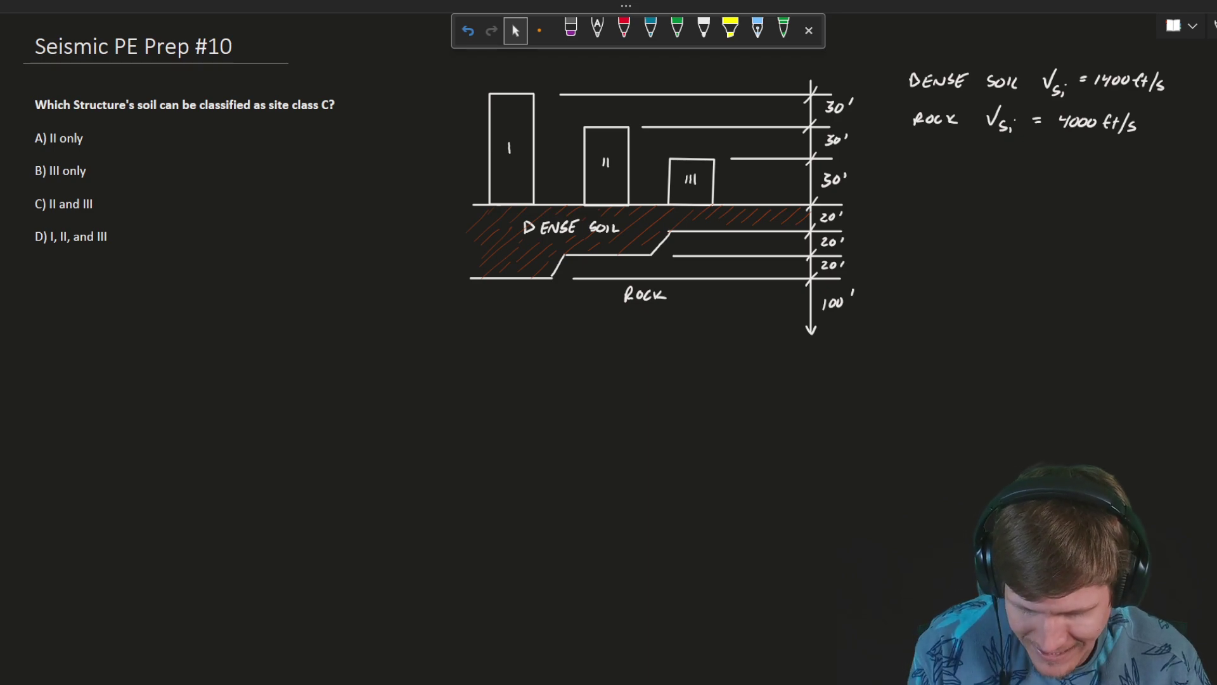
Step: In blue ink, mark the full dense soil depth beside structure I and draw arrows to the DENSE SOIL and ROCK labels
click(623, 29)
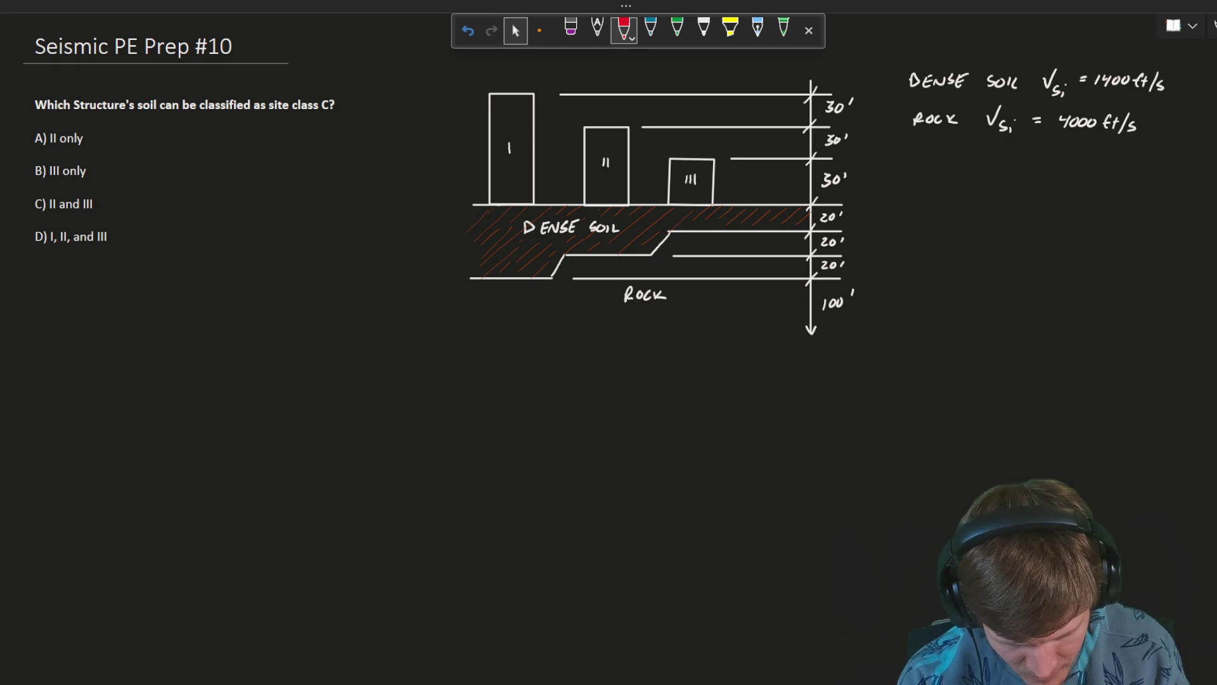
click(650, 29)
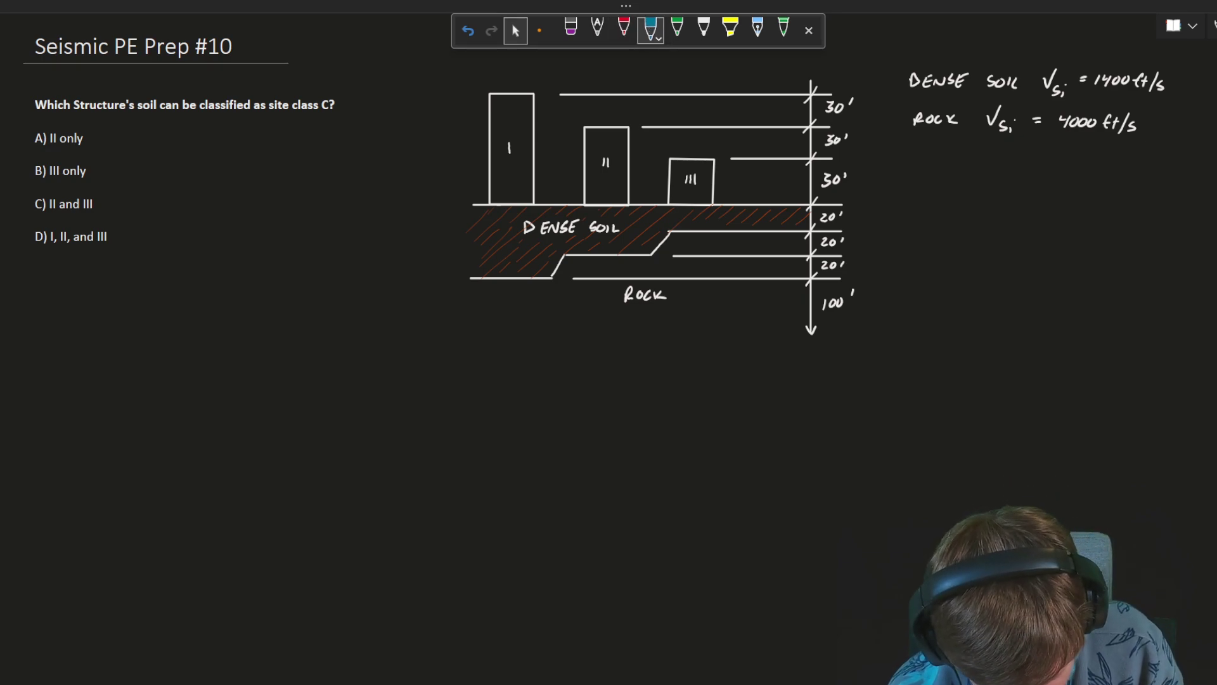
mouse_move(429, 205)
mouse_down()
mouse_move(451, 201)
mouse_move(437, 288)
mouse_move(451, 275)
mouse_up()
mouse_move(431, 214)
mouse_down()
mouse_move(451, 194)
mouse_move(504, 229)
mouse_up()
drag(498, 223, 499, 236)
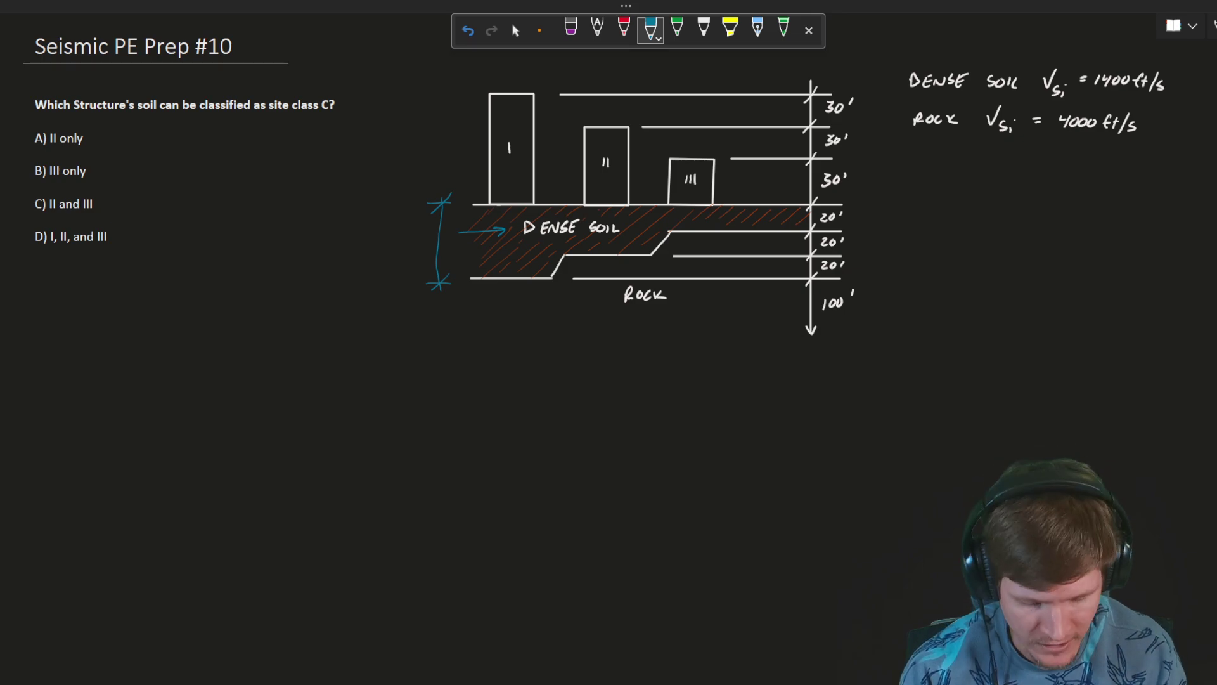
mouse_move(497, 304)
mouse_down()
mouse_move(602, 301)
mouse_move(593, 311)
mouse_up()
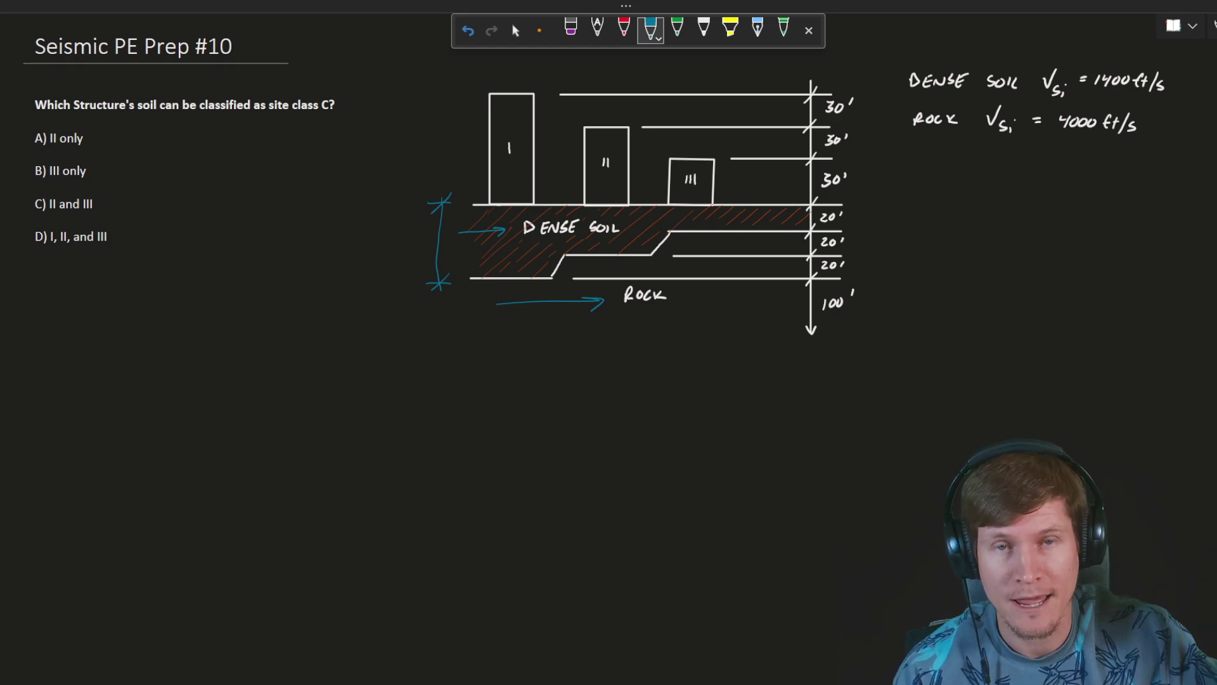
Step: Bracket and cross out the above-ground heights, then bracket and star the below-ground depths with an arrow to the given velocities
drag(862, 90, 857, 352)
mouse_move(873, 144)
mouse_down()
mouse_move(896, 172)
mouse_move(875, 173)
mouse_up()
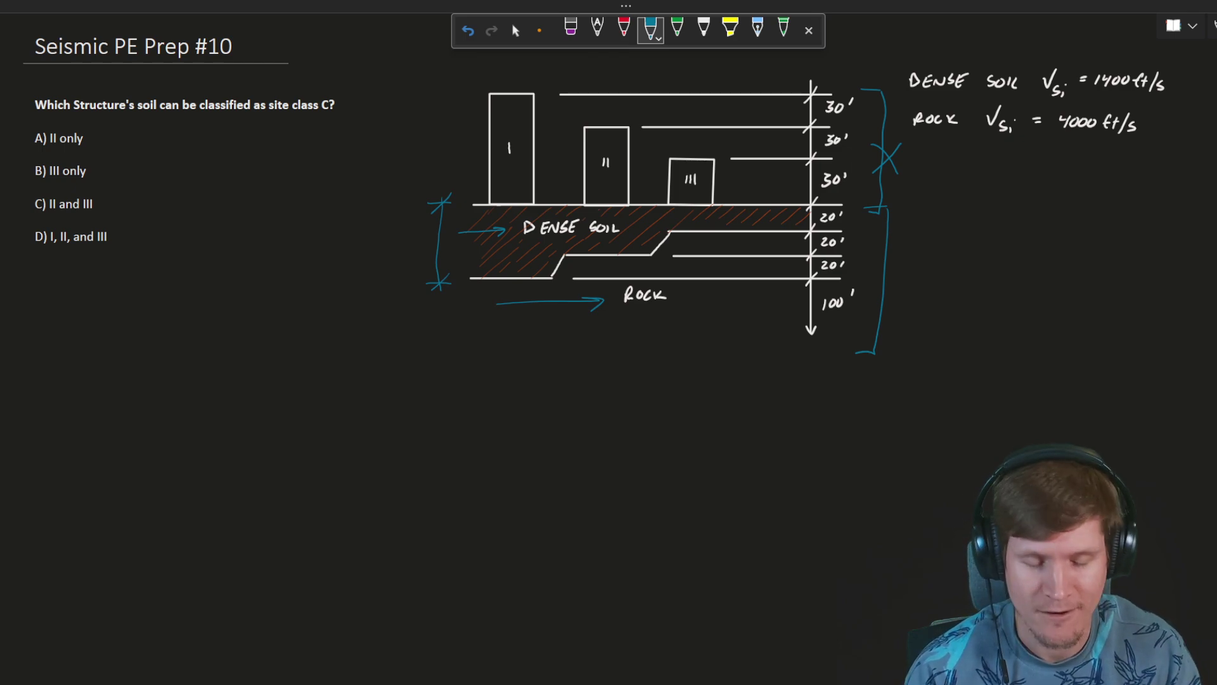
drag(905, 265, 915, 287)
mouse_move(887, 260)
mouse_down()
mouse_move(937, 275)
mouse_move(907, 295)
mouse_up()
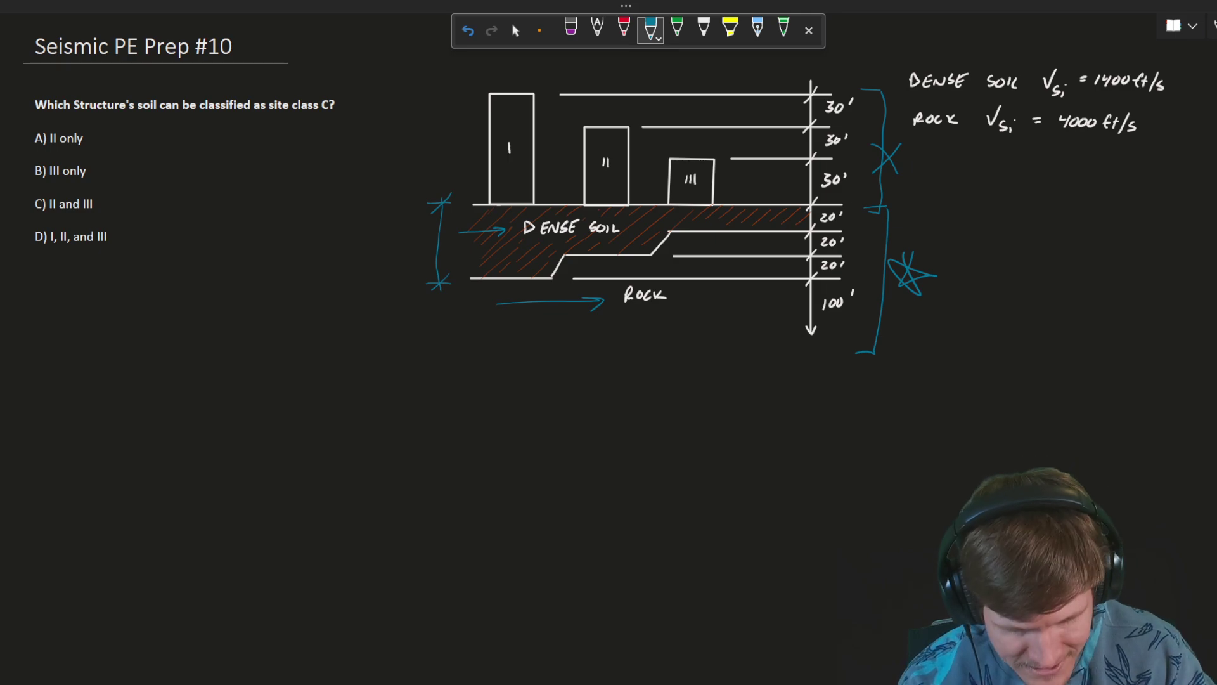
mouse_move(938, 256)
mouse_down()
mouse_move(988, 253)
mouse_move(1040, 156)
mouse_move(1029, 180)
mouse_move(1050, 168)
mouse_up()
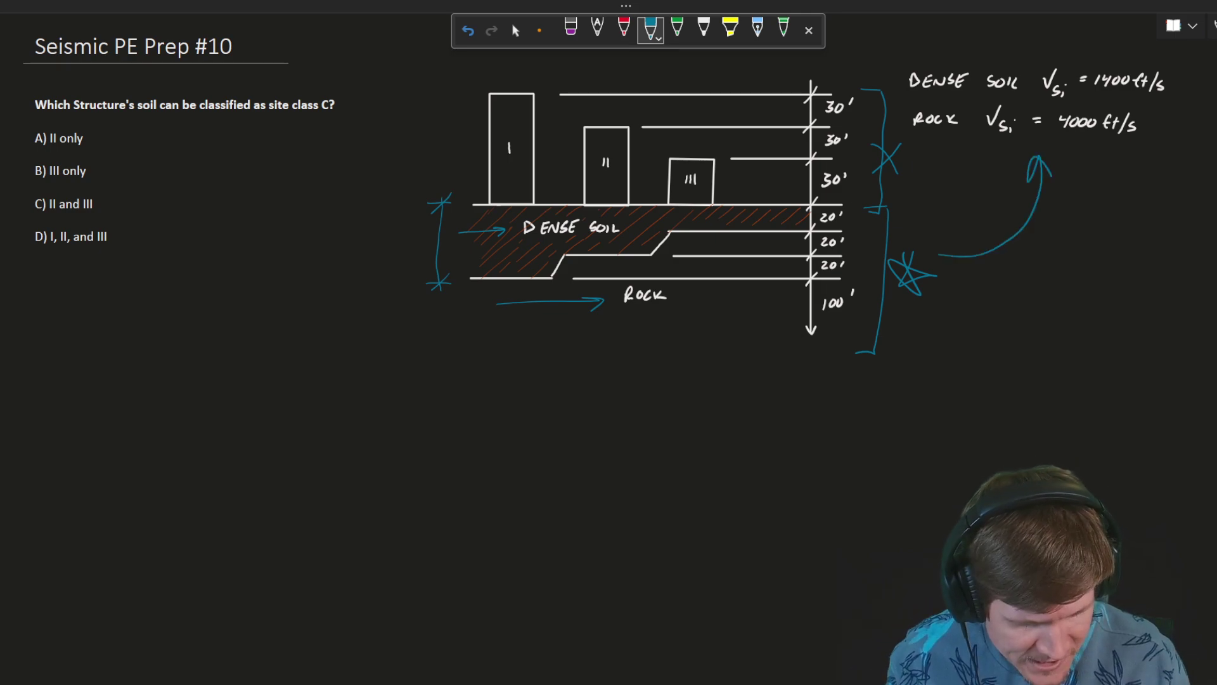
Step: Underline the dense soil and rock names with their velocities in blue, and circle "site class C?" in the question
drag(911, 96, 1026, 92)
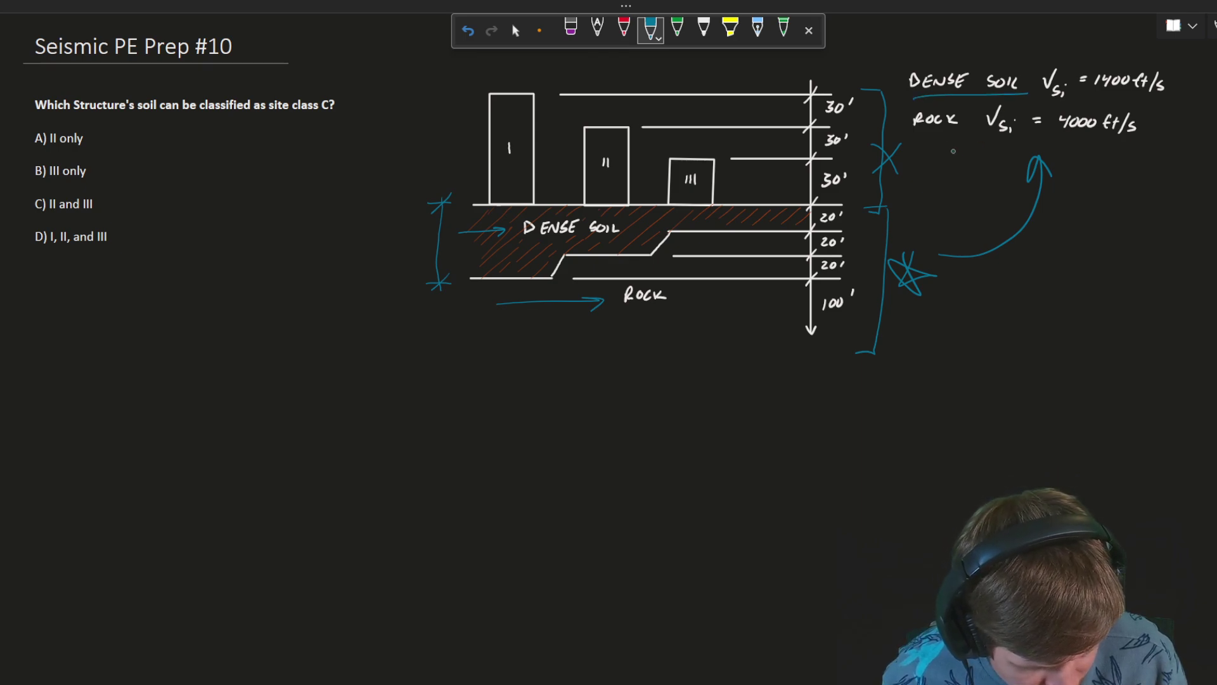
drag(911, 133, 954, 133)
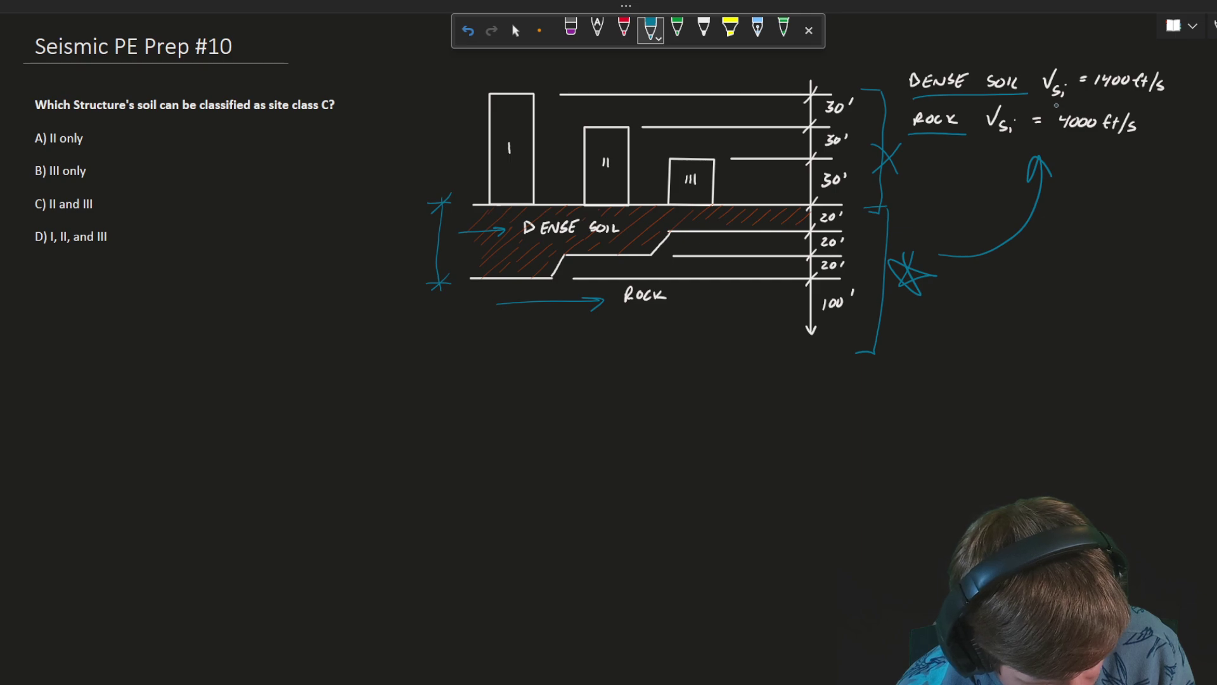
drag(1032, 104, 1184, 101)
drag(1029, 138, 1161, 136)
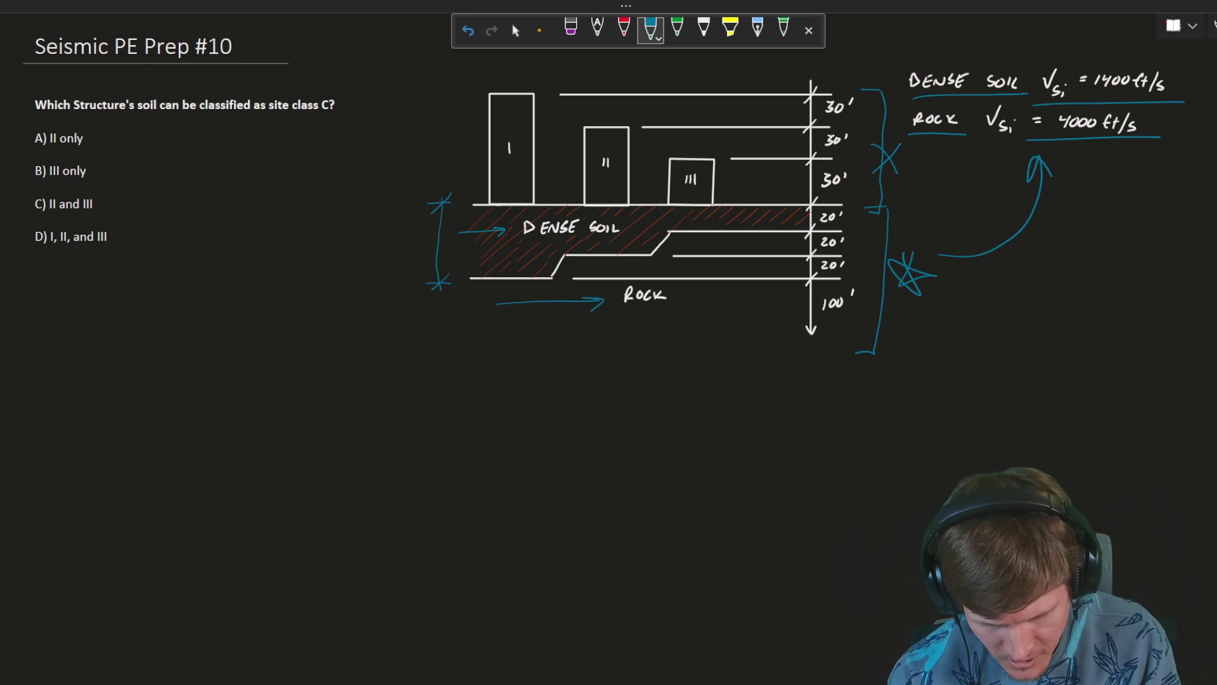
drag(347, 83, 337, 82)
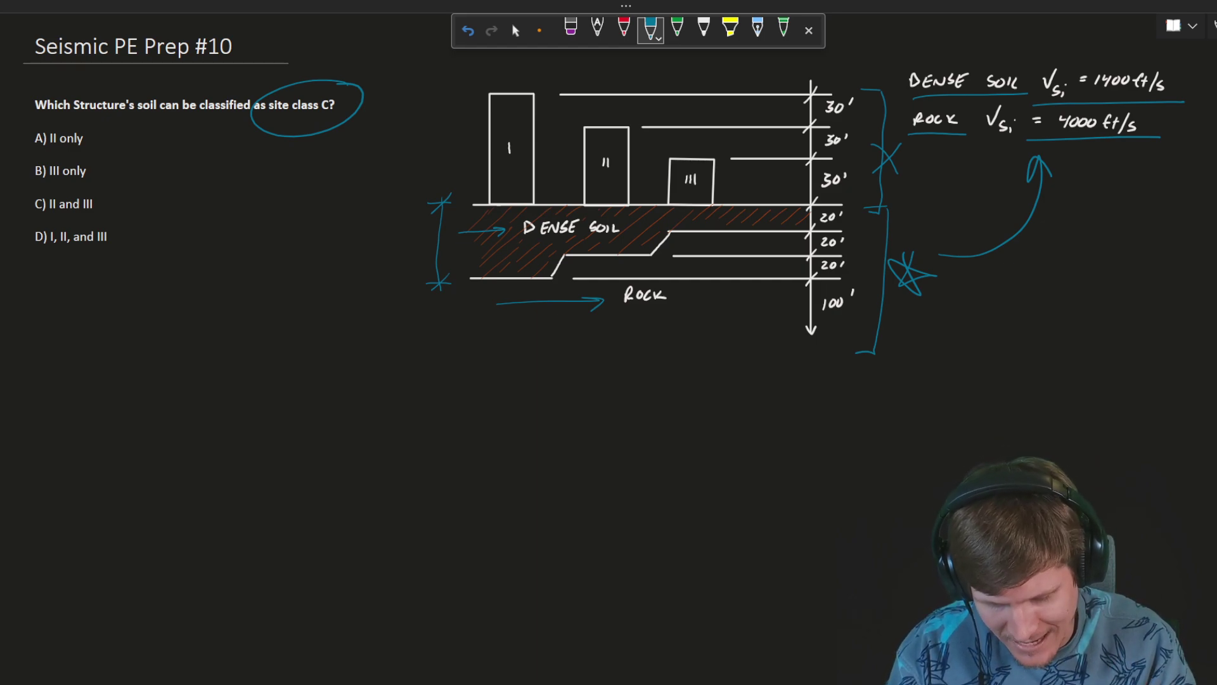
Step: Paste Table 20.3-1 Site Classification below the diagram and mark its Vs, N and Su headers with blue circles and arrows
key(ctrl+v)
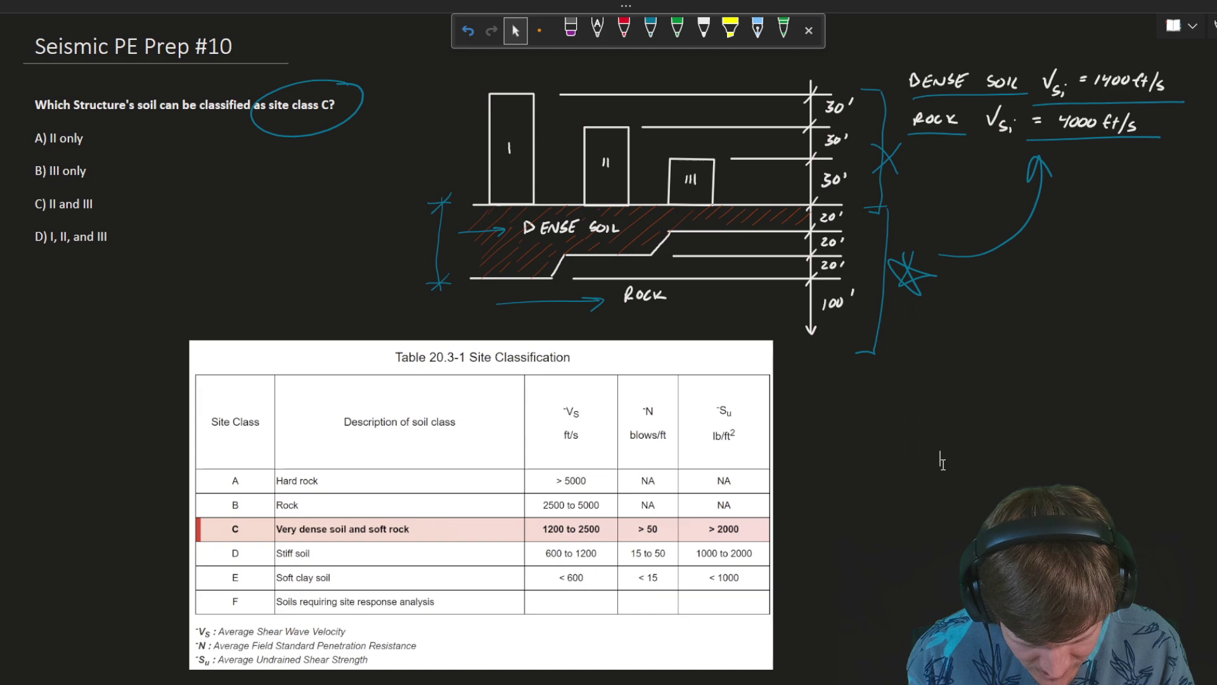
click(650, 29)
drag(578, 395, 662, 399)
mouse_move(745, 394)
mouse_down()
mouse_move(711, 398)
mouse_move(749, 397)
mouse_up()
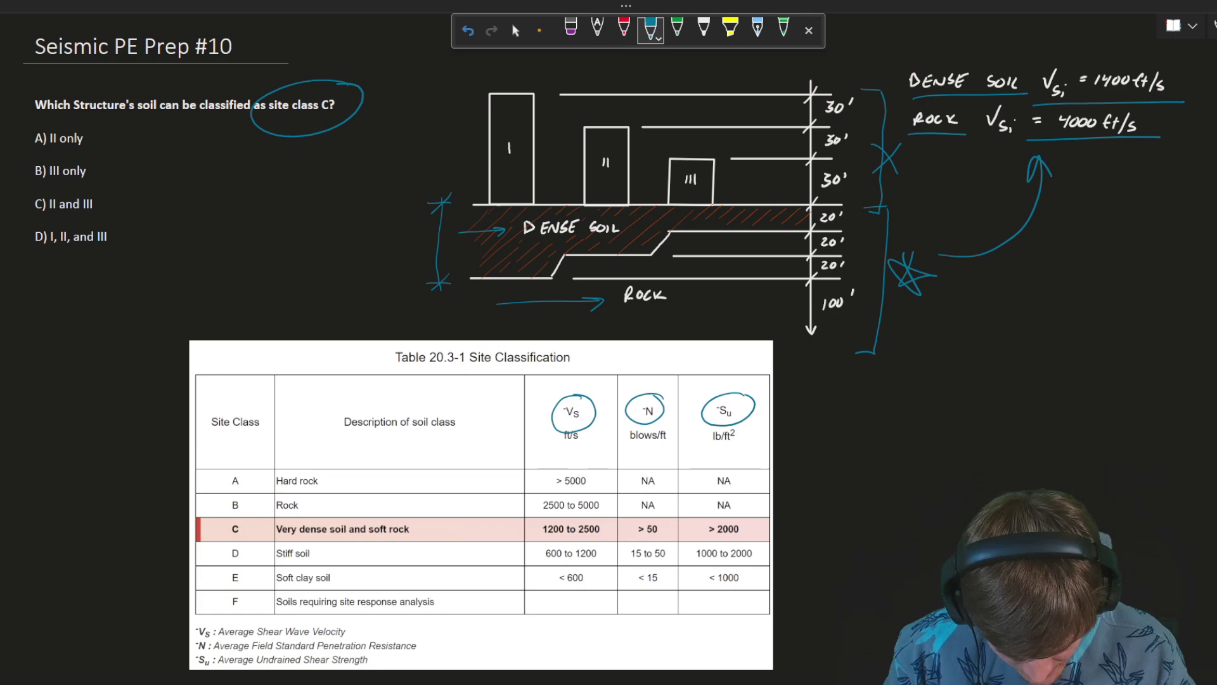
drag(566, 468, 570, 442)
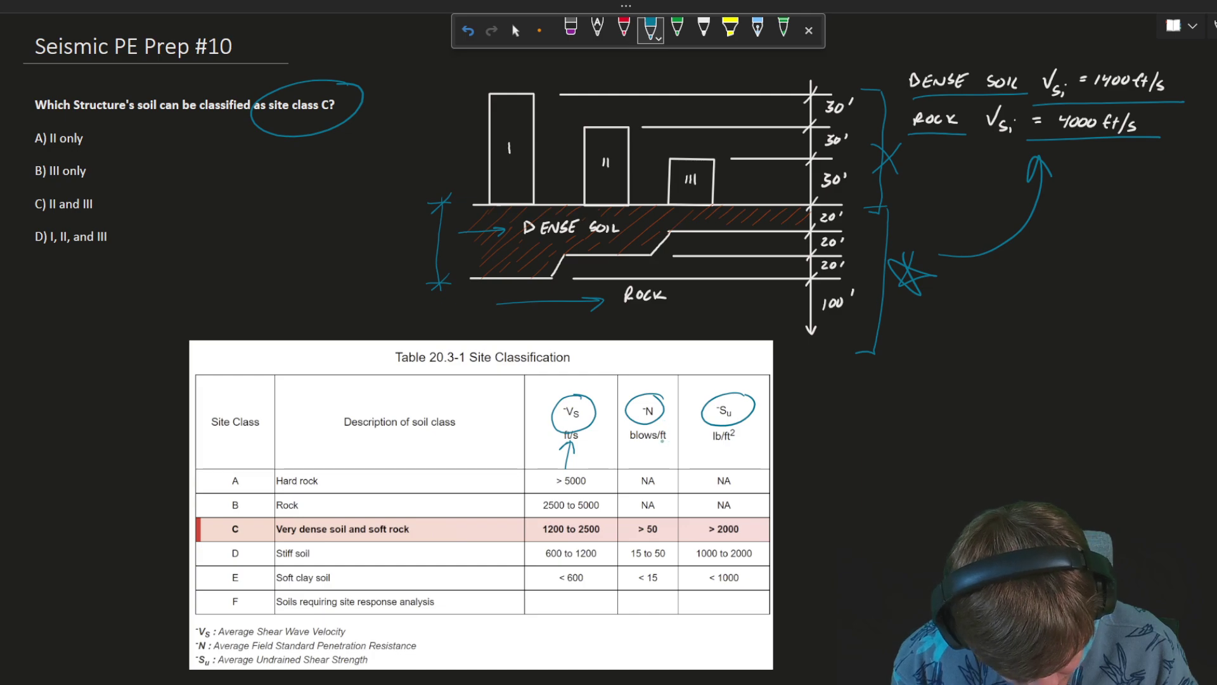
mouse_move(649, 466)
mouse_down()
mouse_move(649, 433)
mouse_move(657, 444)
mouse_up()
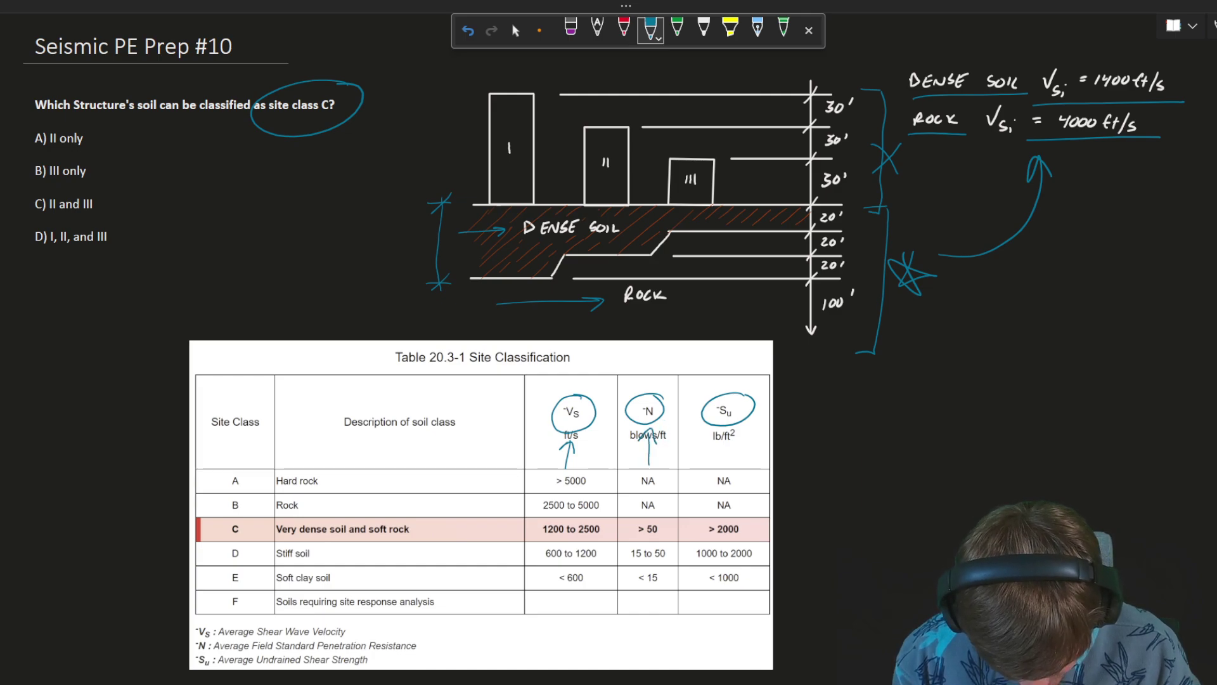
mouse_move(726, 460)
mouse_down()
mouse_move(729, 430)
mouse_move(737, 440)
mouse_up()
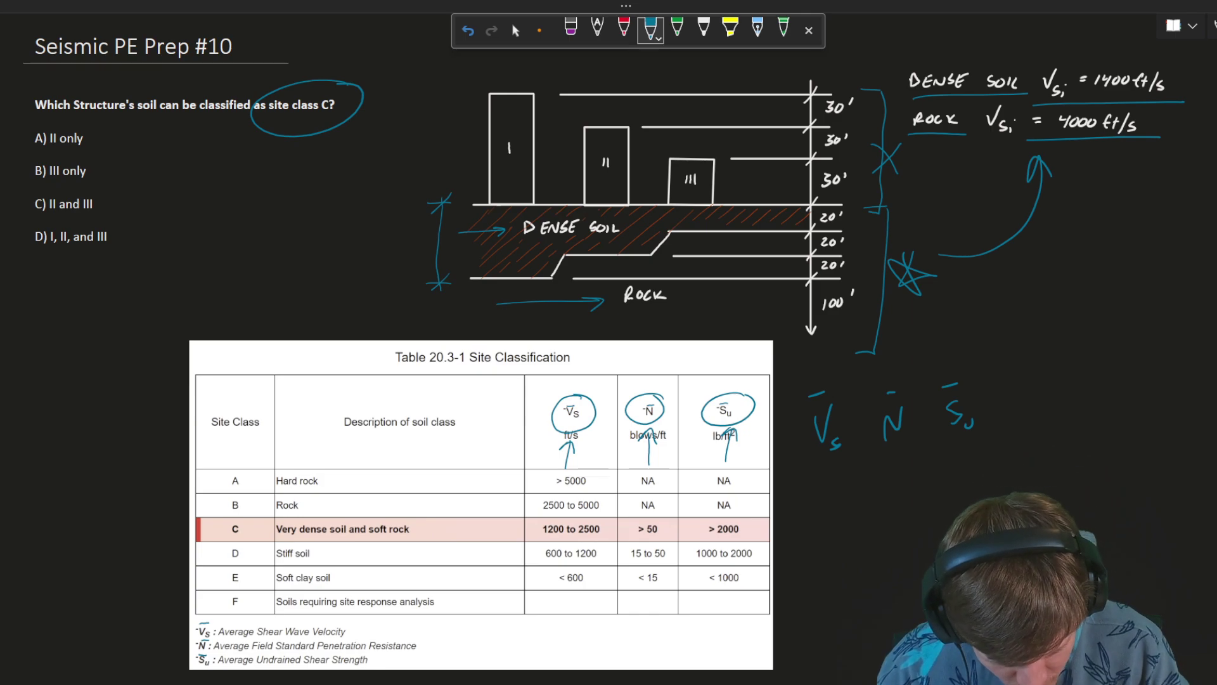
Step: Frame the table's Vs column with yellow highlighter and draw a red arrow from it to the Site Class column
click(730, 27)
mouse_move(529, 380)
mouse_down()
mouse_move(612, 590)
mouse_move(530, 393)
mouse_up()
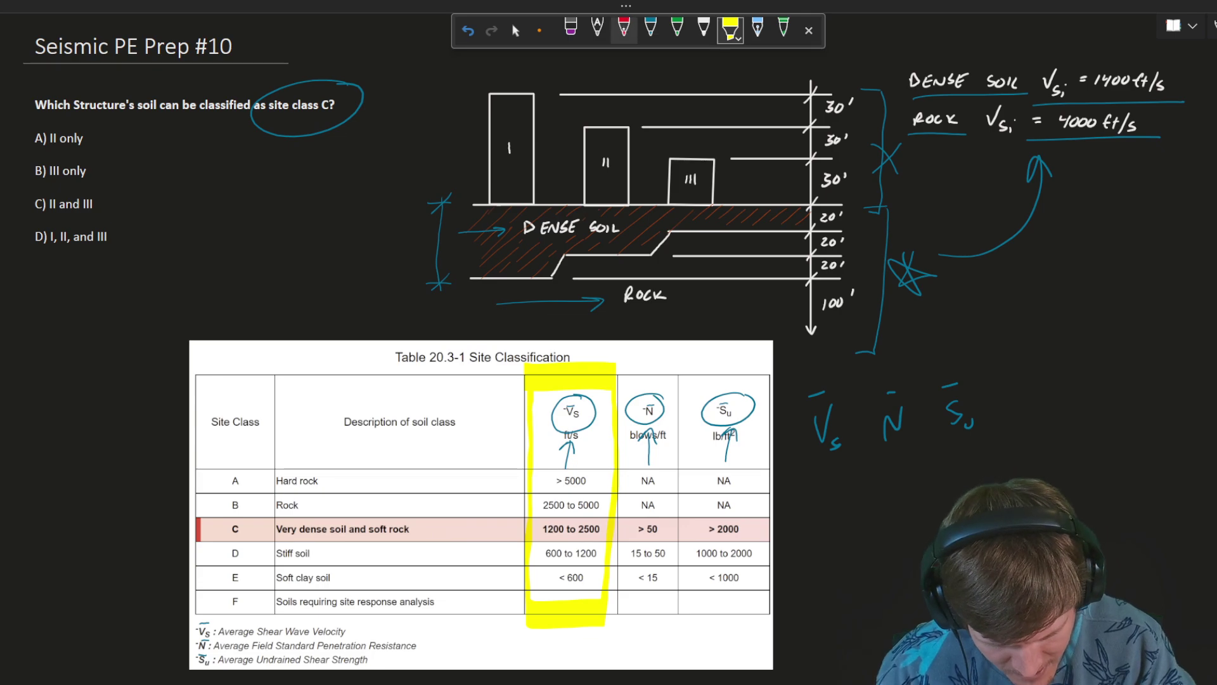
click(624, 28)
mouse_move(525, 385)
mouse_down()
mouse_move(355, 295)
mouse_move(269, 388)
mouse_up()
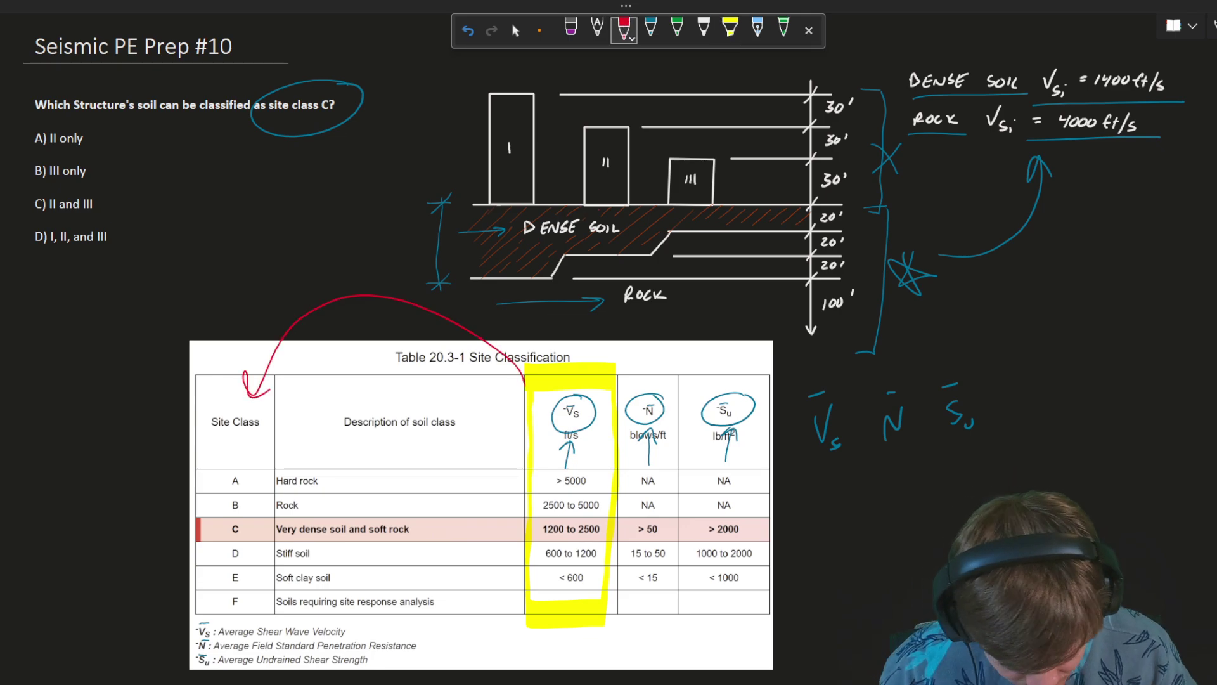
Step: Circle the two given shear wave velocities in red, and draw a white arrow from the average velocity formula toward the thickness sum
drag(1116, 52, 1165, 61)
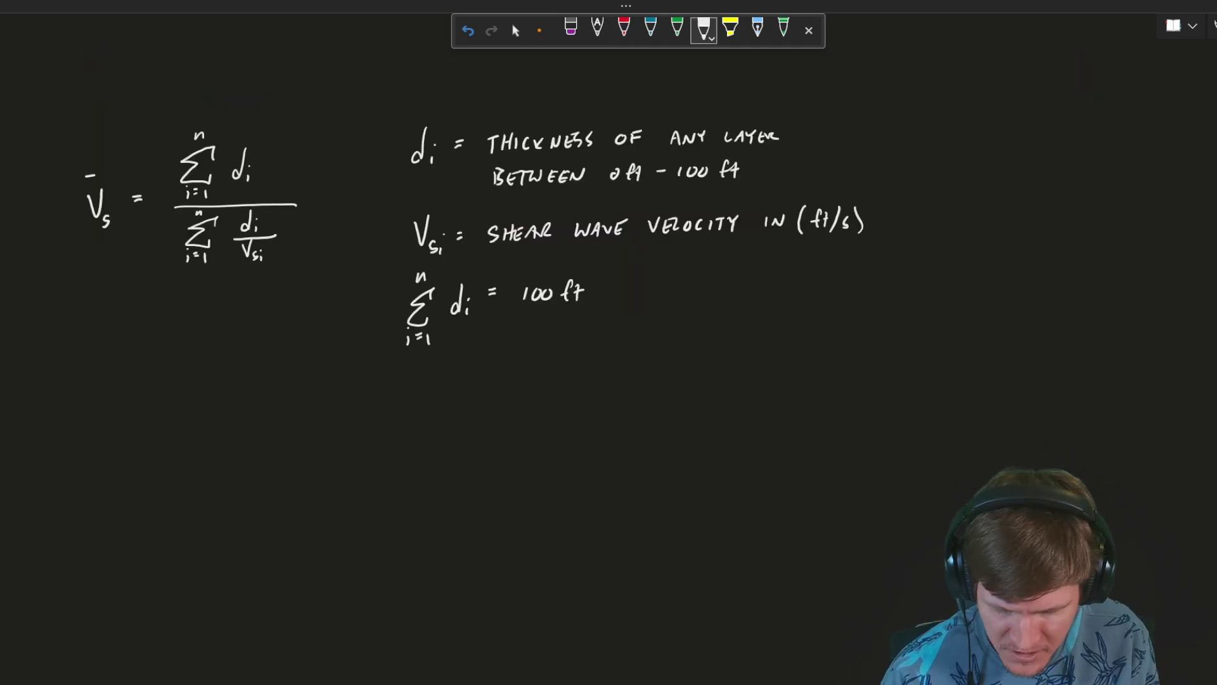
mouse_move(214, 296)
mouse_down()
mouse_move(243, 322)
mouse_move(357, 275)
mouse_up()
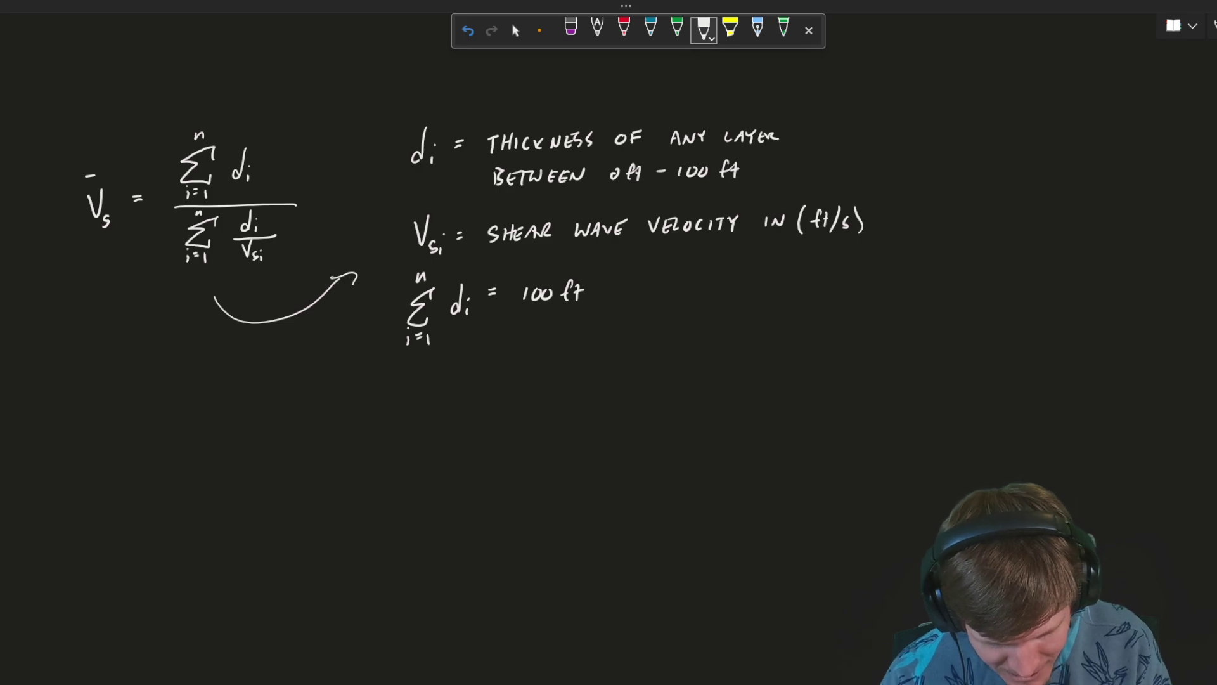
Step: Bracket the sum of di in red, both in the 100 ft definition and in the formula's numerator
click(623, 28)
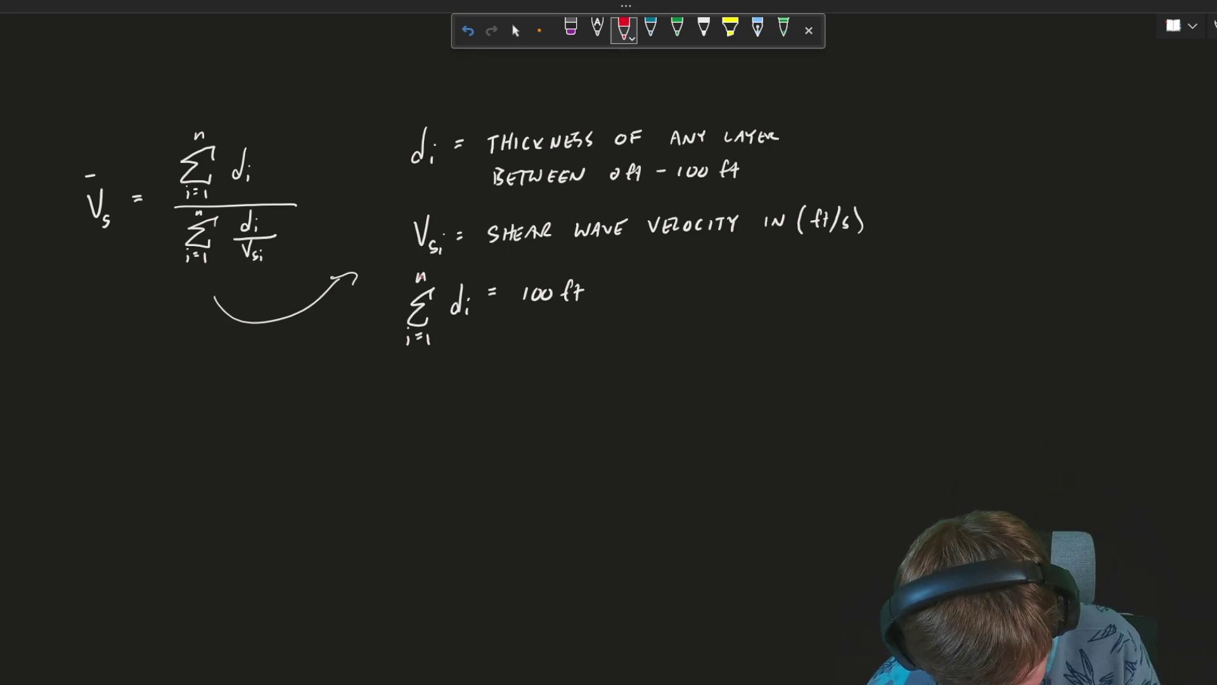
mouse_move(417, 261)
mouse_down()
mouse_move(378, 363)
mouse_move(401, 367)
mouse_up()
mouse_move(465, 258)
mouse_down()
mouse_move(483, 291)
mouse_move(453, 366)
mouse_up()
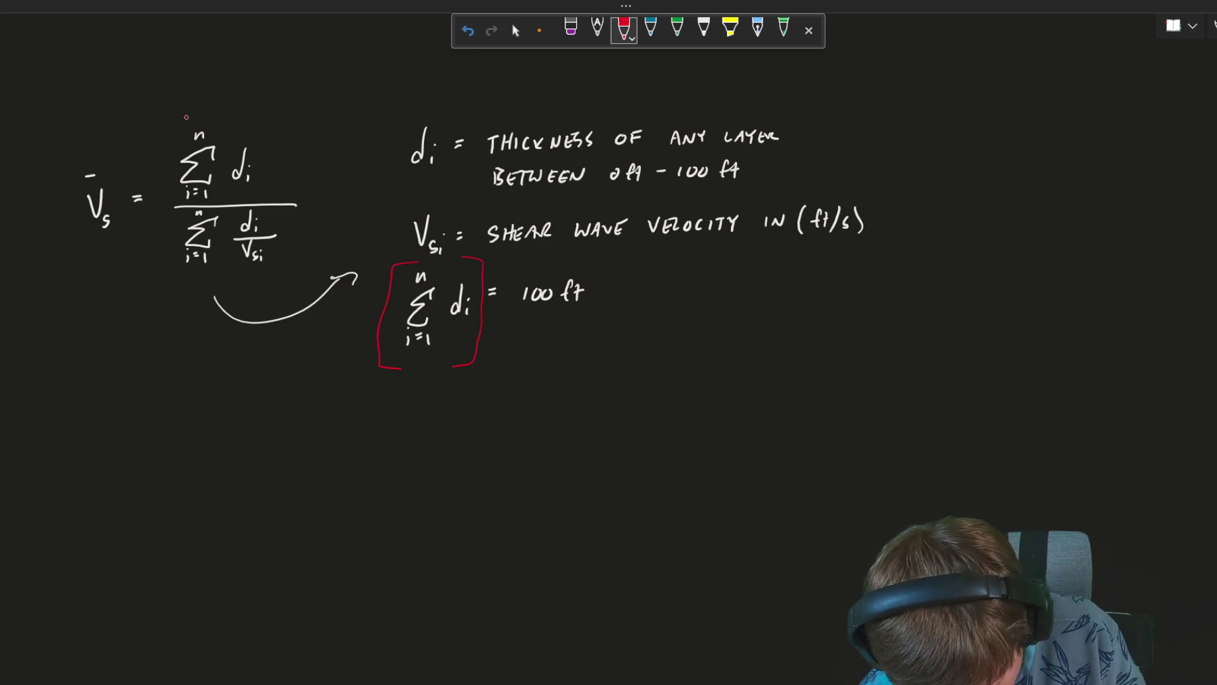
mouse_move(196, 116)
mouse_down()
mouse_move(171, 123)
mouse_move(164, 203)
mouse_up()
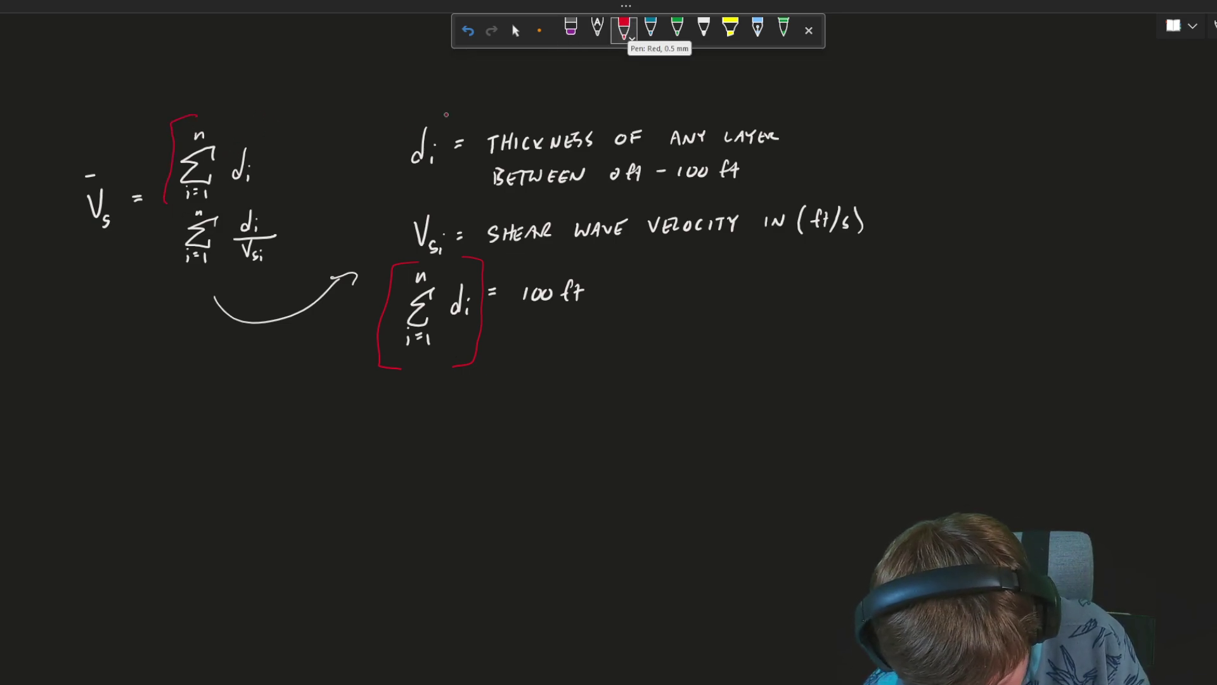
drag(256, 109, 264, 195)
Step: Redraw the formula's main fraction bar in white and circle the 100 ft value in red
click(703, 28)
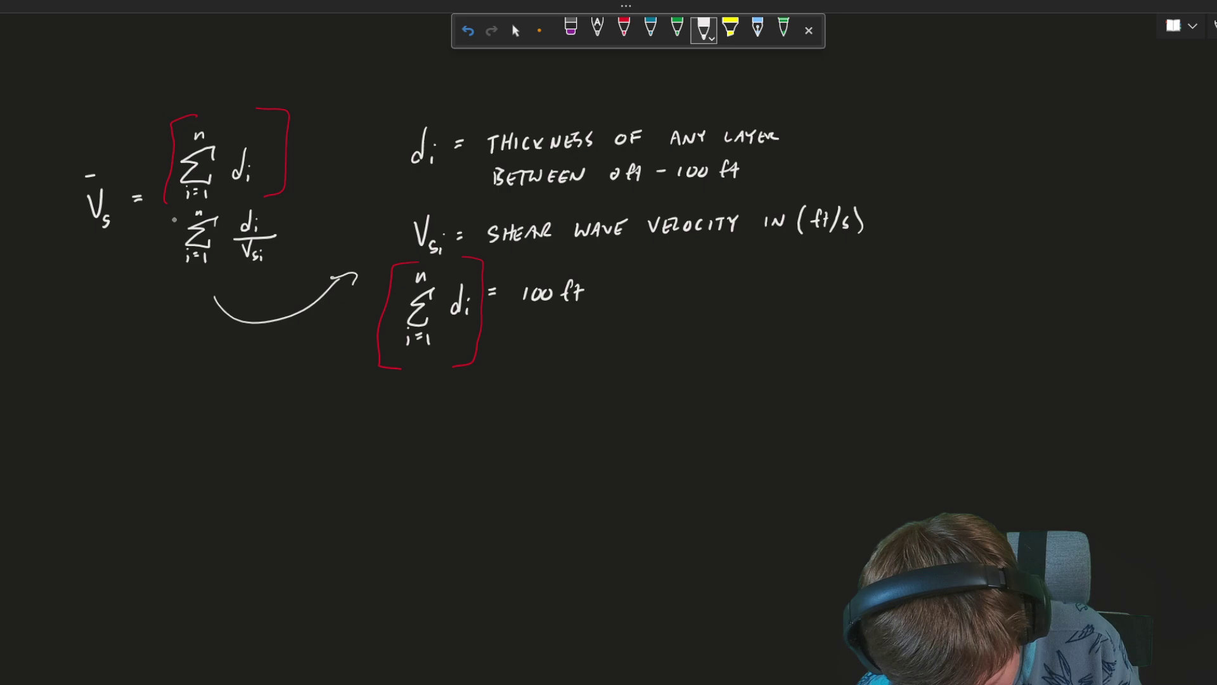
drag(154, 207, 320, 203)
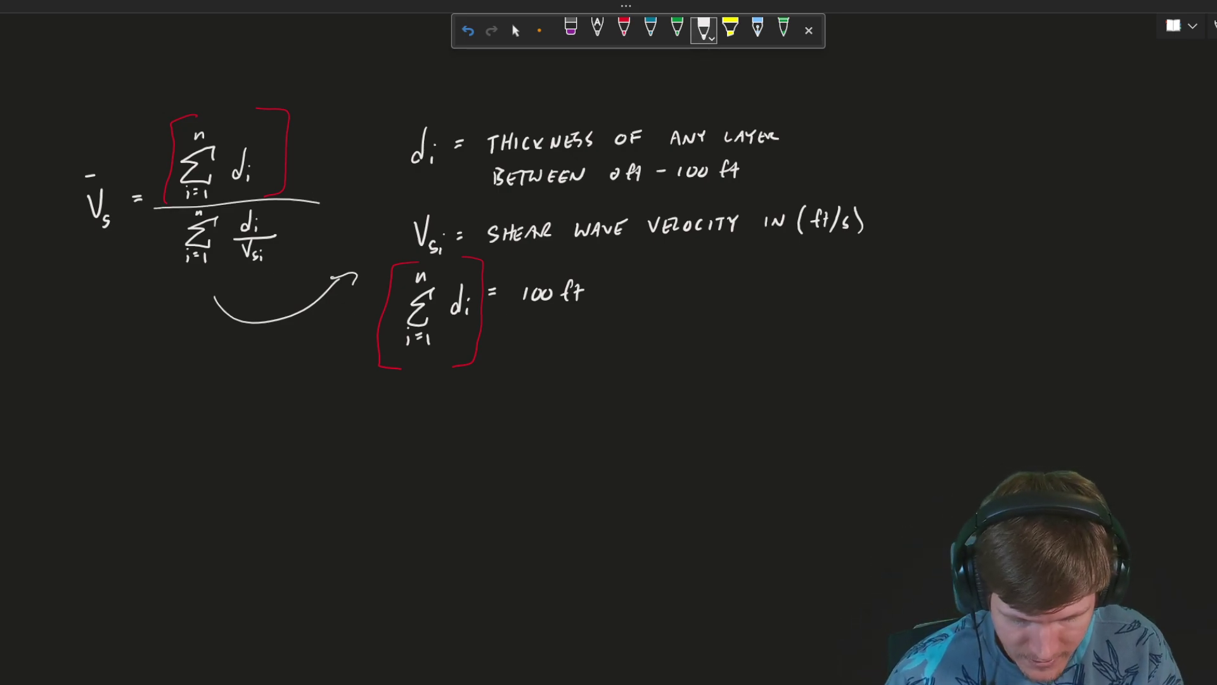
click(624, 28)
mouse_move(596, 261)
mouse_down()
mouse_move(523, 279)
mouse_move(595, 263)
mouse_up()
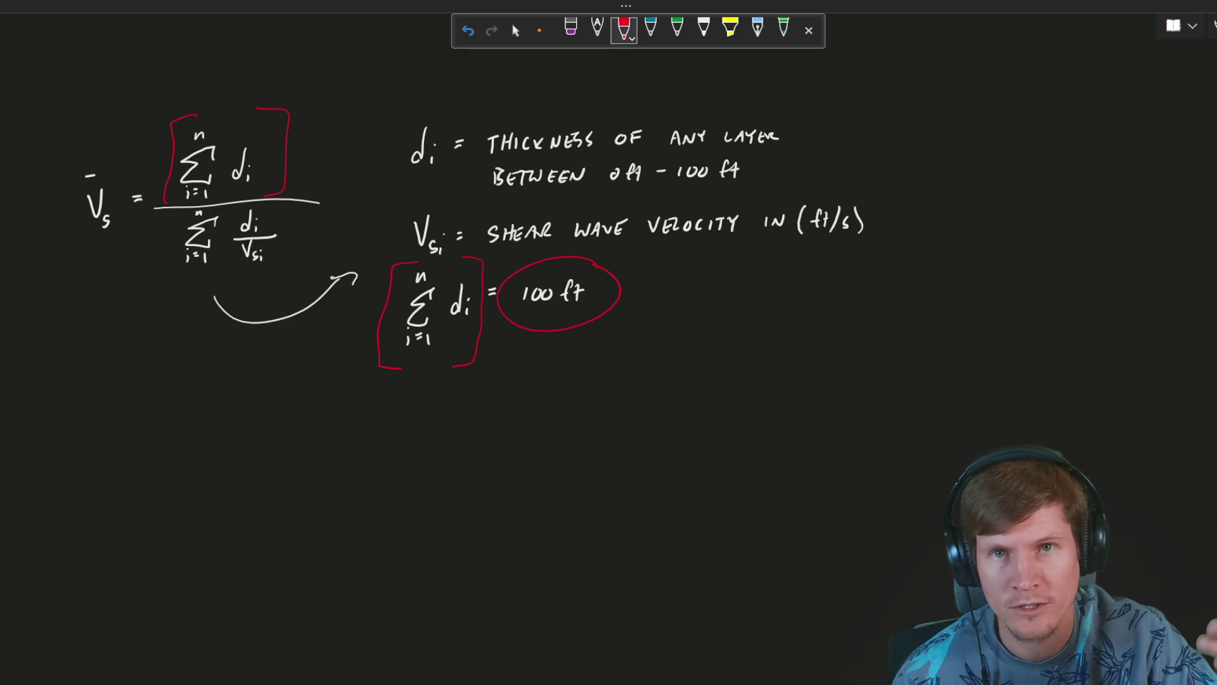
Step: Enclose the di/Vsi ratio in the formula's denominator in blue parentheses
click(651, 28)
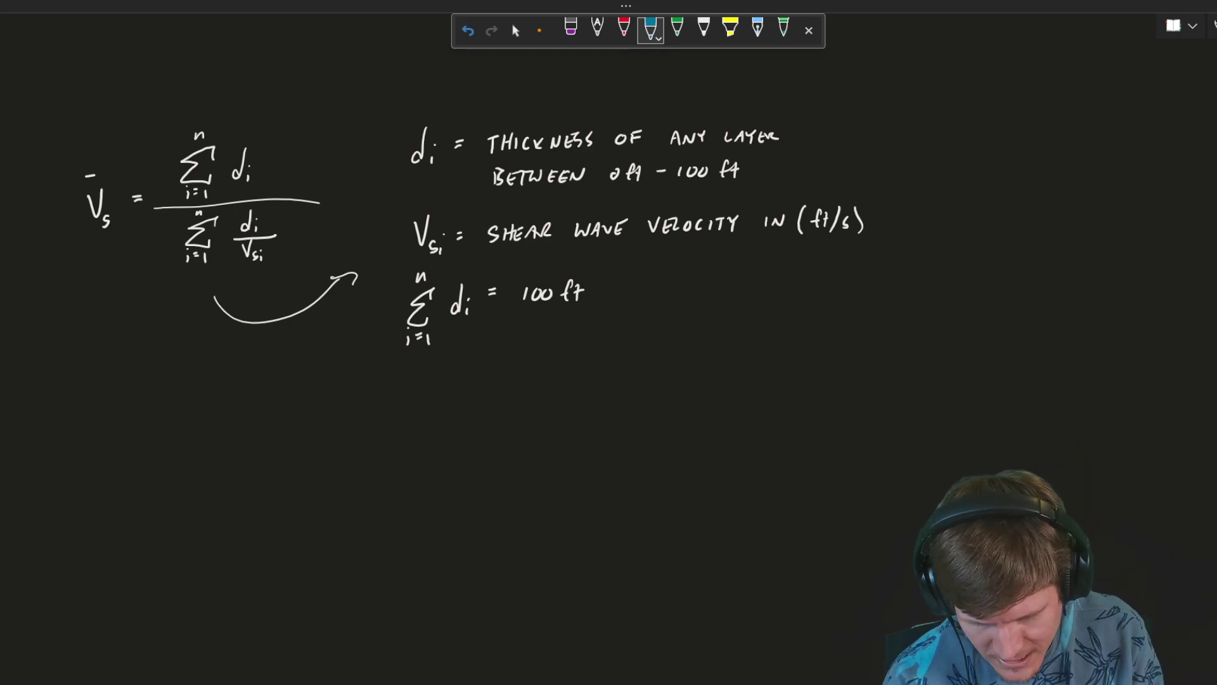
mouse_move(241, 208)
mouse_down()
mouse_move(225, 233)
mouse_move(235, 264)
mouse_up()
drag(279, 207, 279, 266)
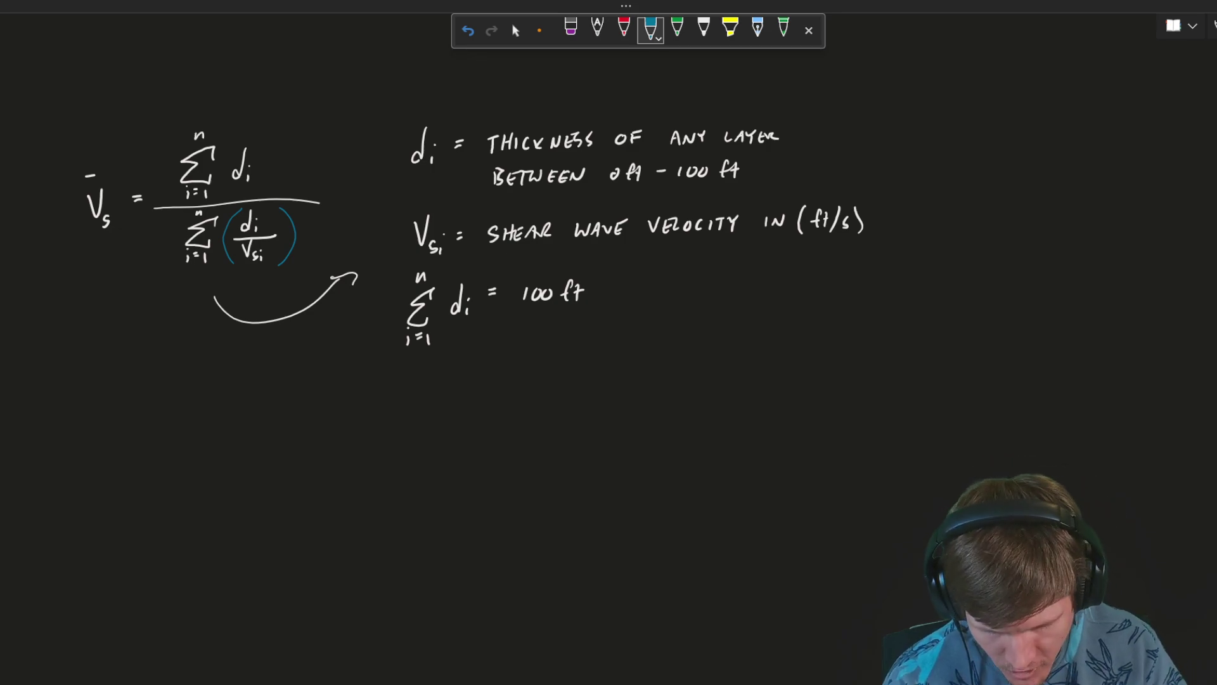
Step: Draw a blue arrow above the structures in the problem diagram, pointing toward structure I
scroll(608, 342, up, 2)
scroll(608, 342, up, 10)
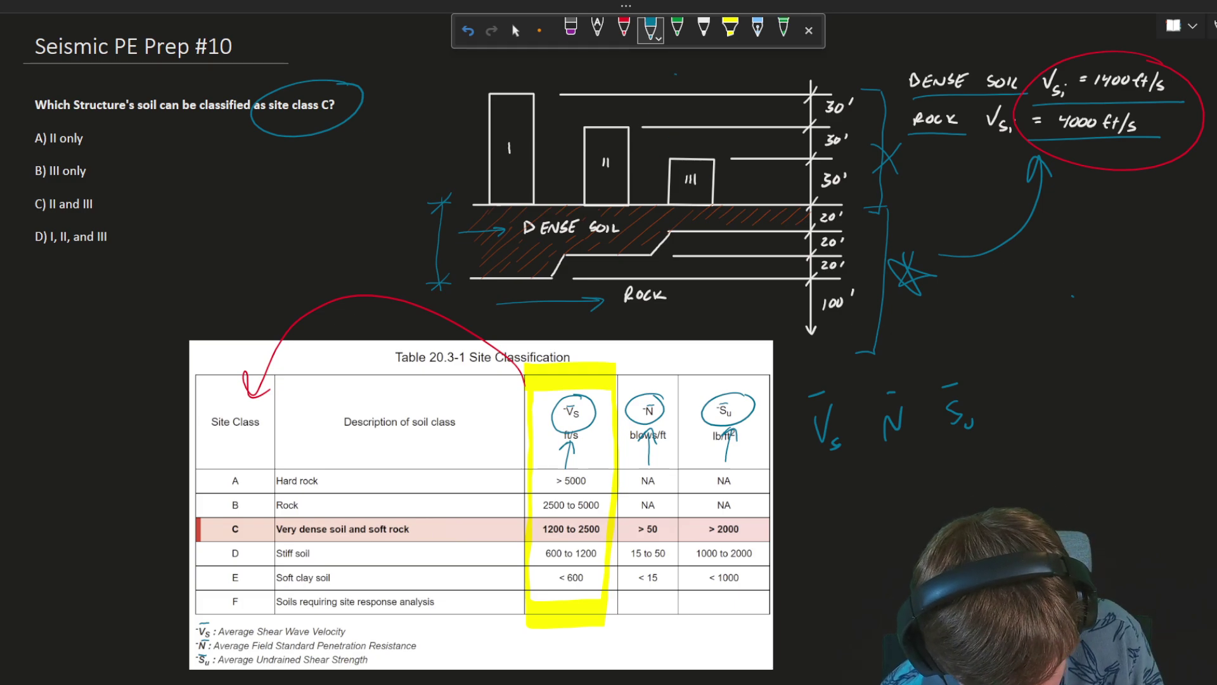
drag(676, 74, 558, 81)
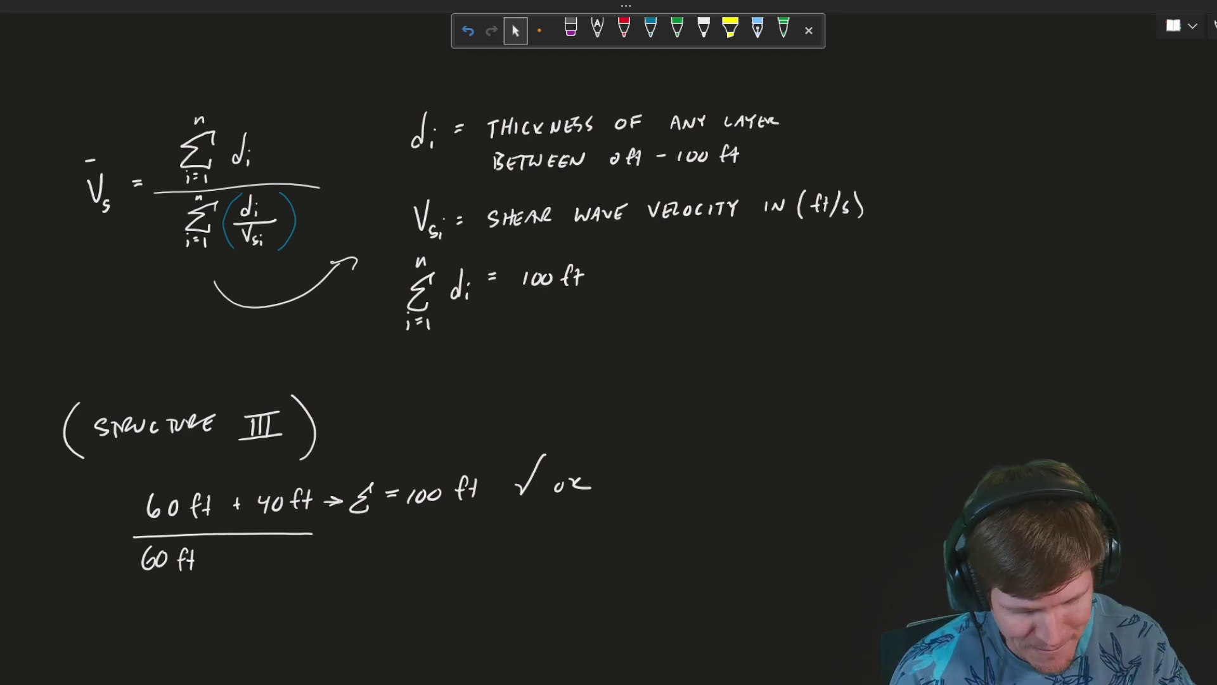
Step: Relabel the tallest structure in the diagram as III in red, striking out its original label
scroll(608, 342, up, 10)
scroll(608, 342, up, 2)
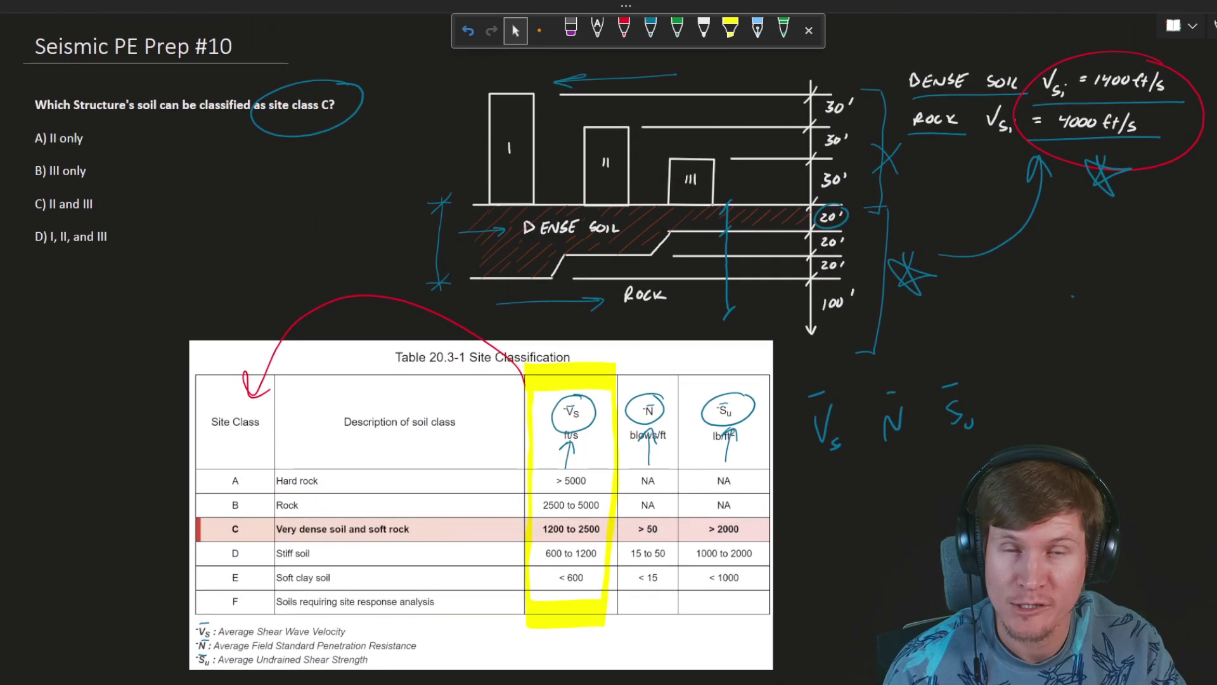
click(624, 28)
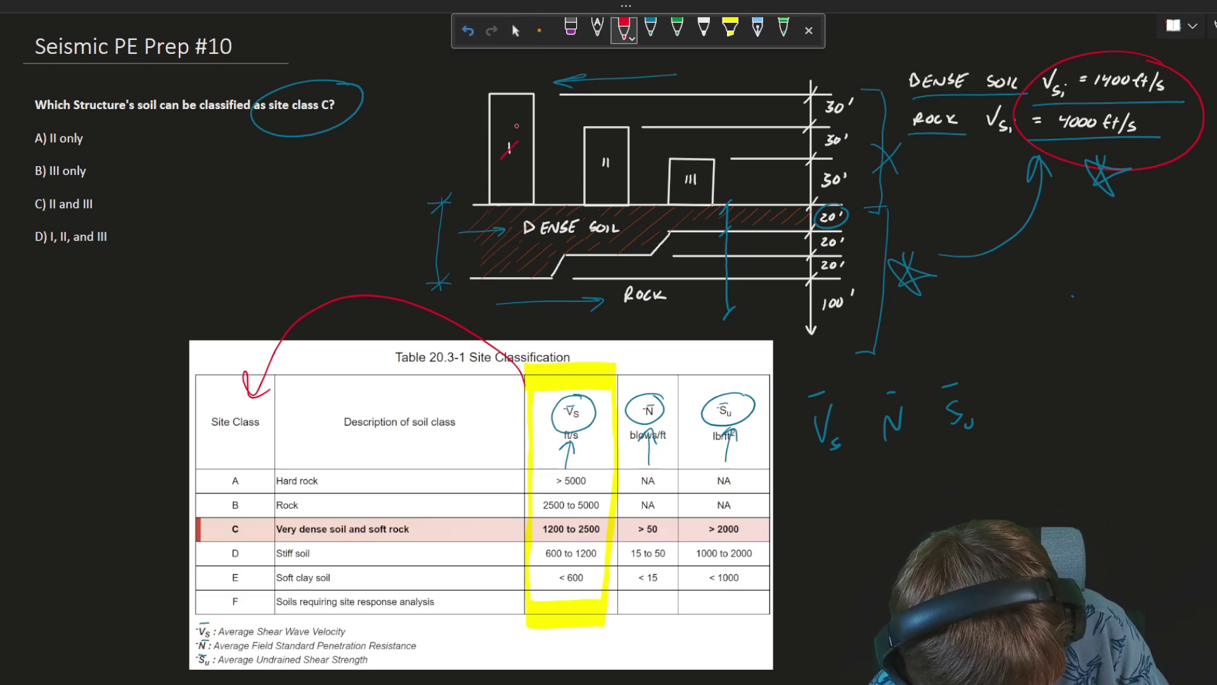
mouse_move(518, 141)
mouse_down()
mouse_move(501, 158)
mouse_move(498, 133)
mouse_up()
drag(504, 122, 508, 133)
mouse_move(496, 119)
mouse_down()
mouse_move(517, 118)
mouse_move(516, 133)
mouse_up()
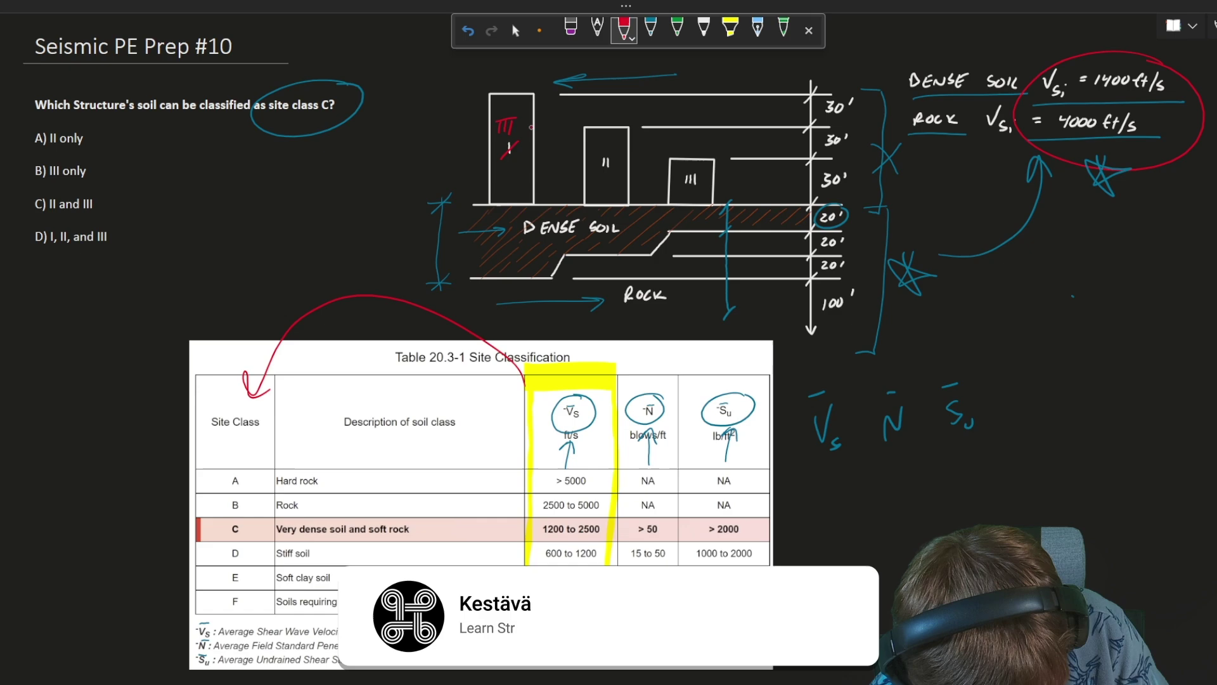
Step: Relabel the middle structure II and the shortest structure I in red, and draw a red arrow from the diagram toward the answer choices
drag(600, 134, 607, 147)
mouse_move(594, 138)
mouse_down()
mouse_move(613, 136)
mouse_move(597, 170)
mouse_up()
drag(690, 162, 690, 172)
drag(685, 162, 697, 170)
drag(698, 175, 684, 185)
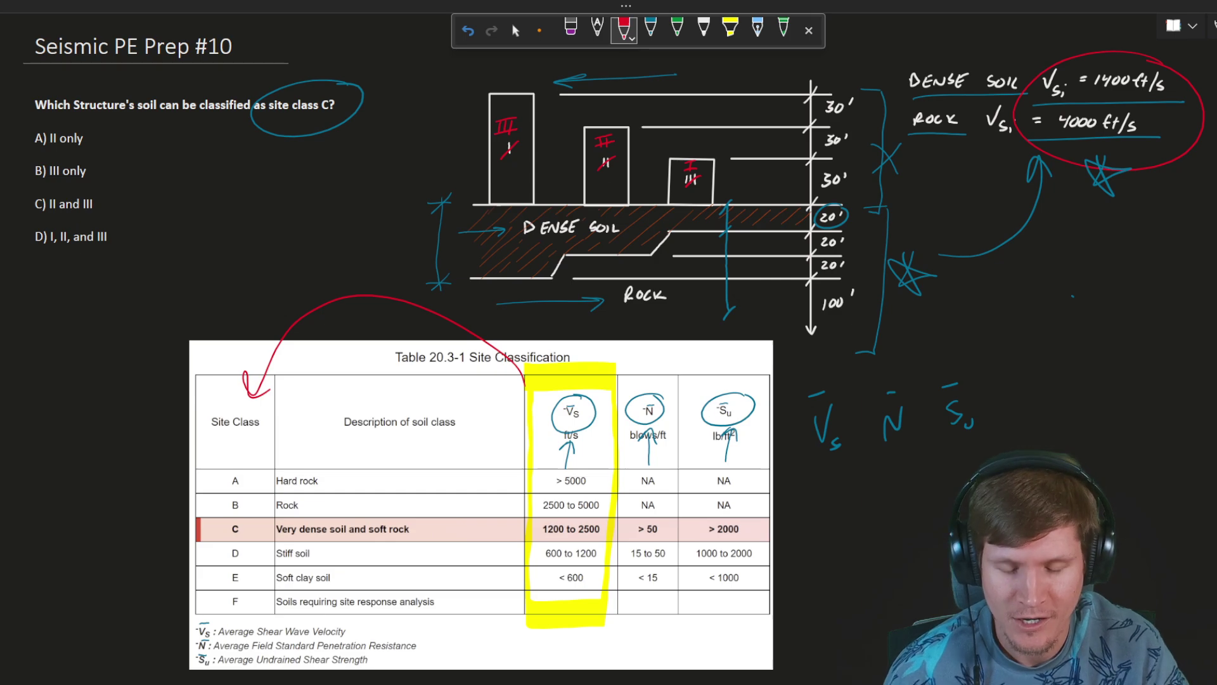
mouse_move(460, 135)
mouse_down()
mouse_move(316, 193)
mouse_move(223, 181)
mouse_move(234, 206)
mouse_up()
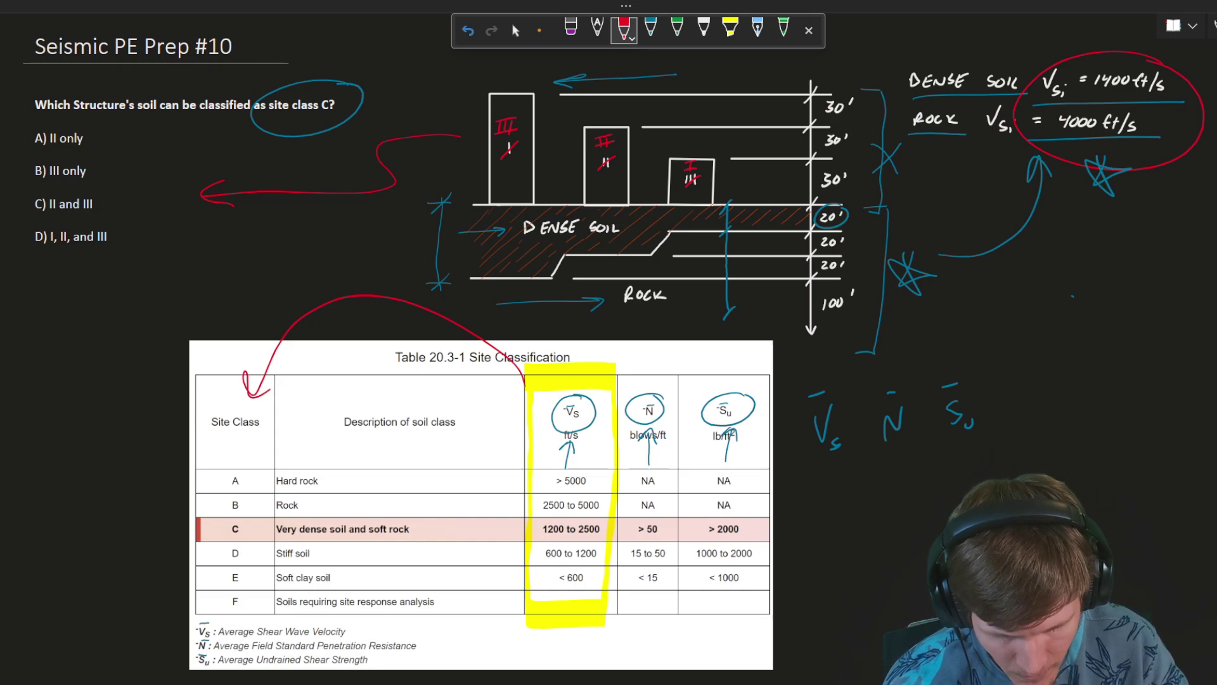
Step: Draw a blue arrow above the structures in the problem diagram, pointing from structure III toward structure I
click(650, 29)
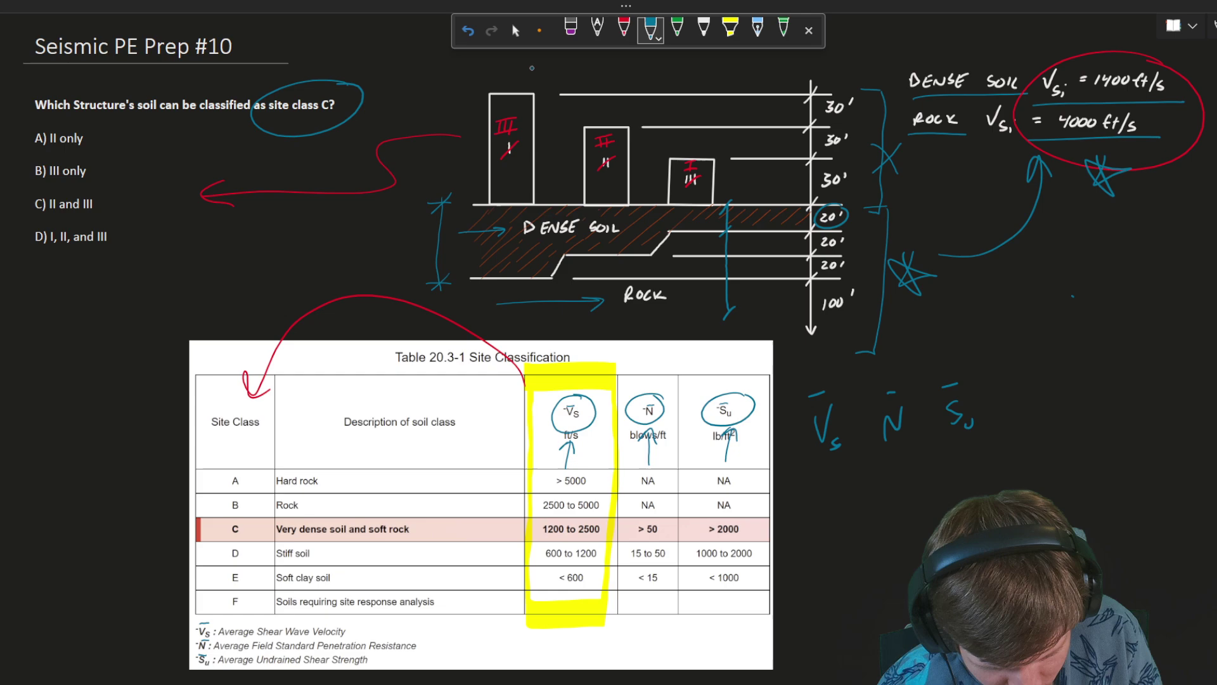
drag(527, 69, 671, 69)
mouse_move(656, 64)
mouse_down()
mouse_move(672, 69)
mouse_move(657, 77)
mouse_up()
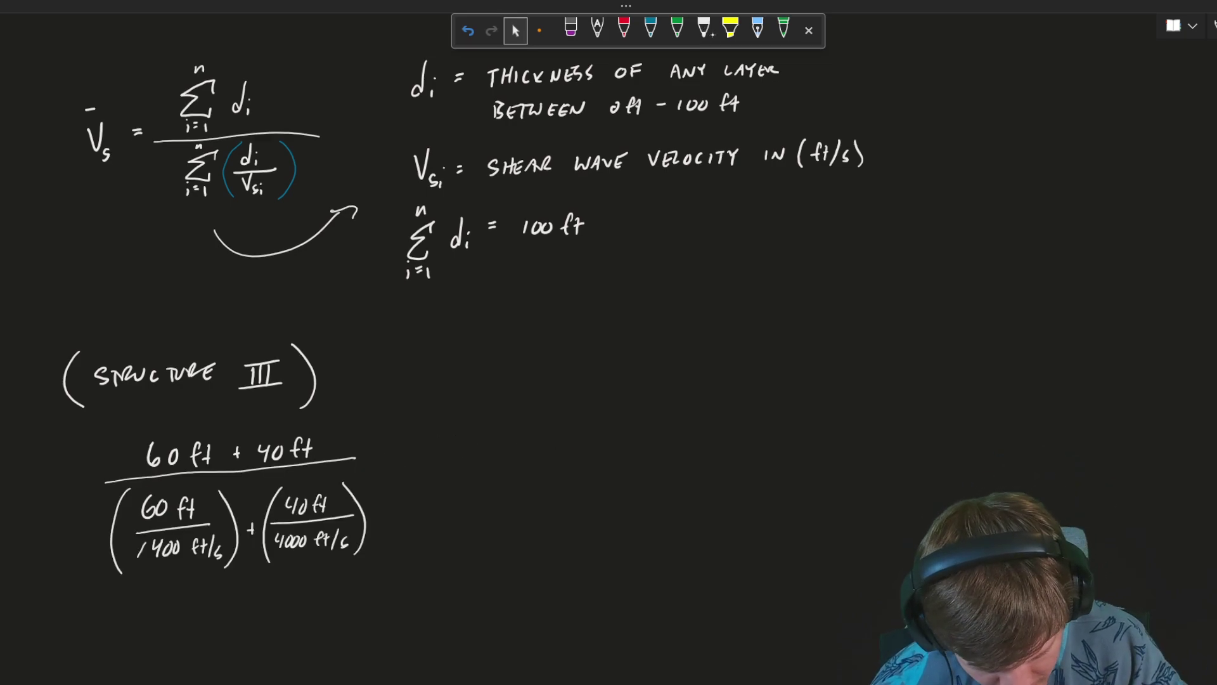
Step: Draw a white arrow after the structure III fraction, and double-underline and check-mark the 100 ft sum of layer thicknesses
click(703, 28)
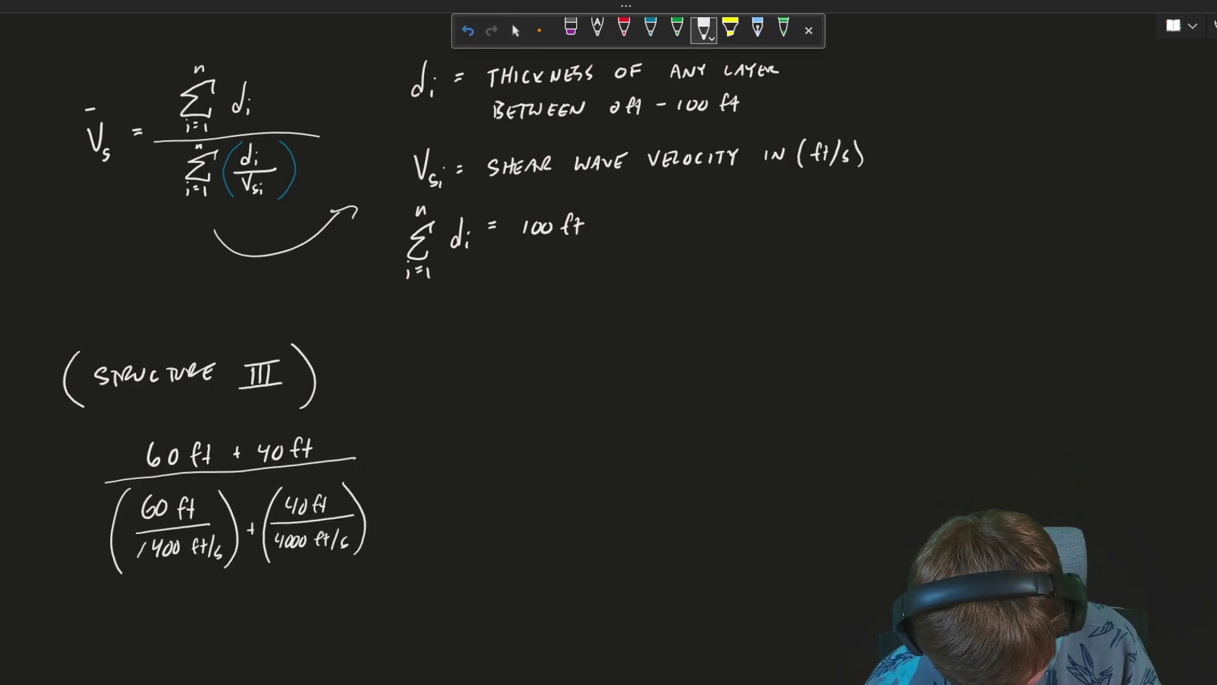
drag(376, 459, 432, 454)
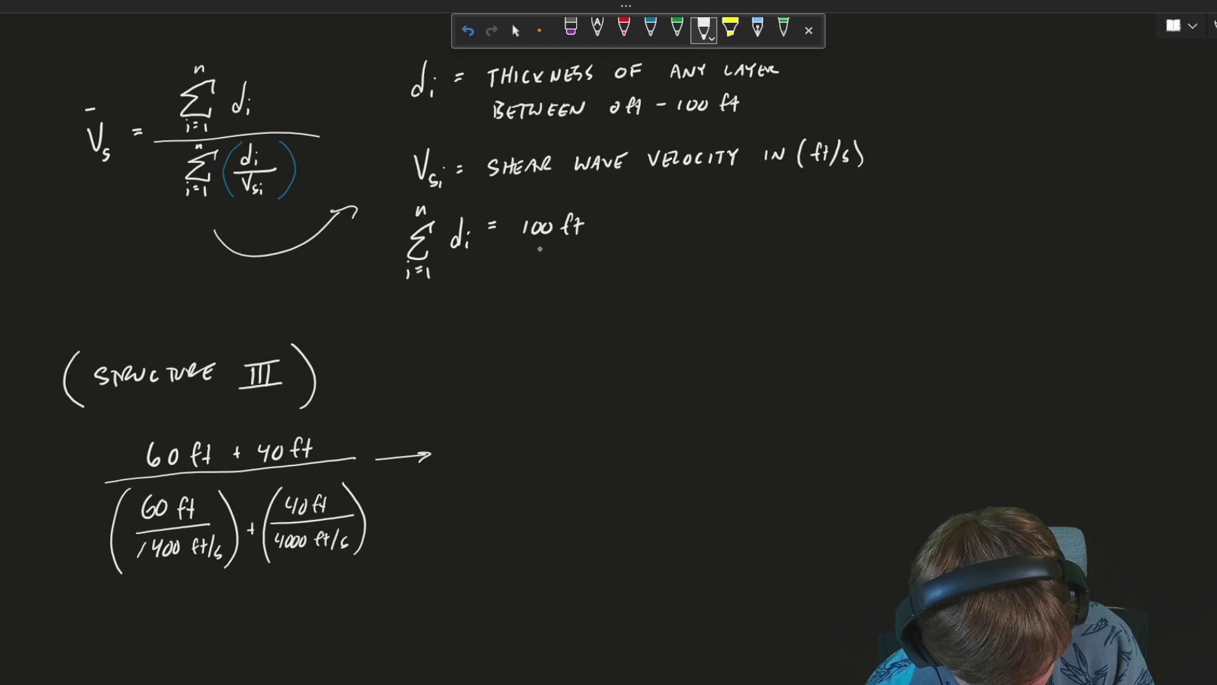
drag(514, 255, 618, 249)
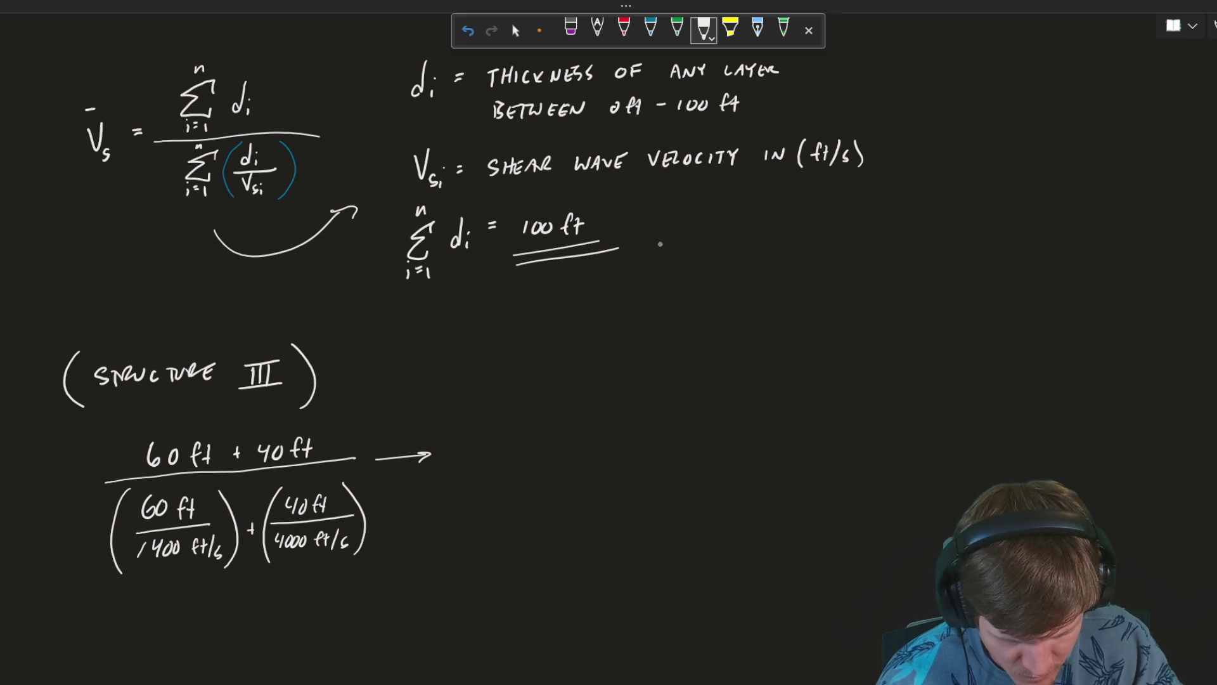
drag(660, 244, 701, 218)
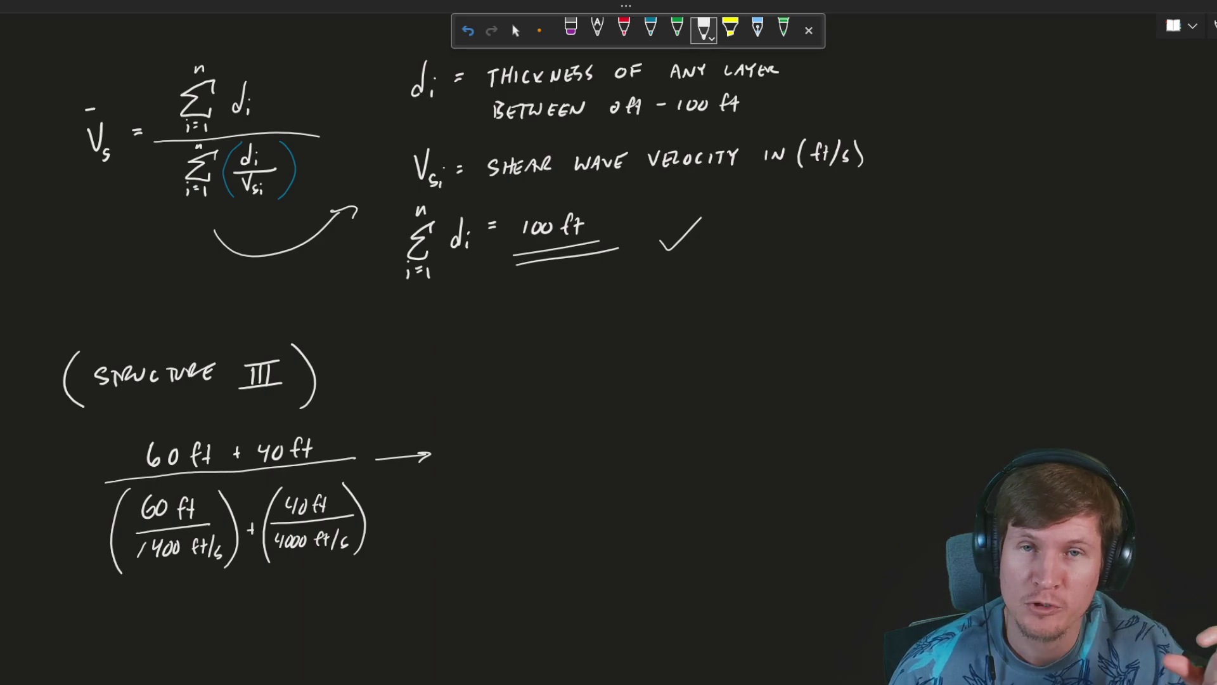
Step: Label the dense soil depth dimension beneath structure III as 60' in white
click(515, 30)
scroll(609, 343, up, 15)
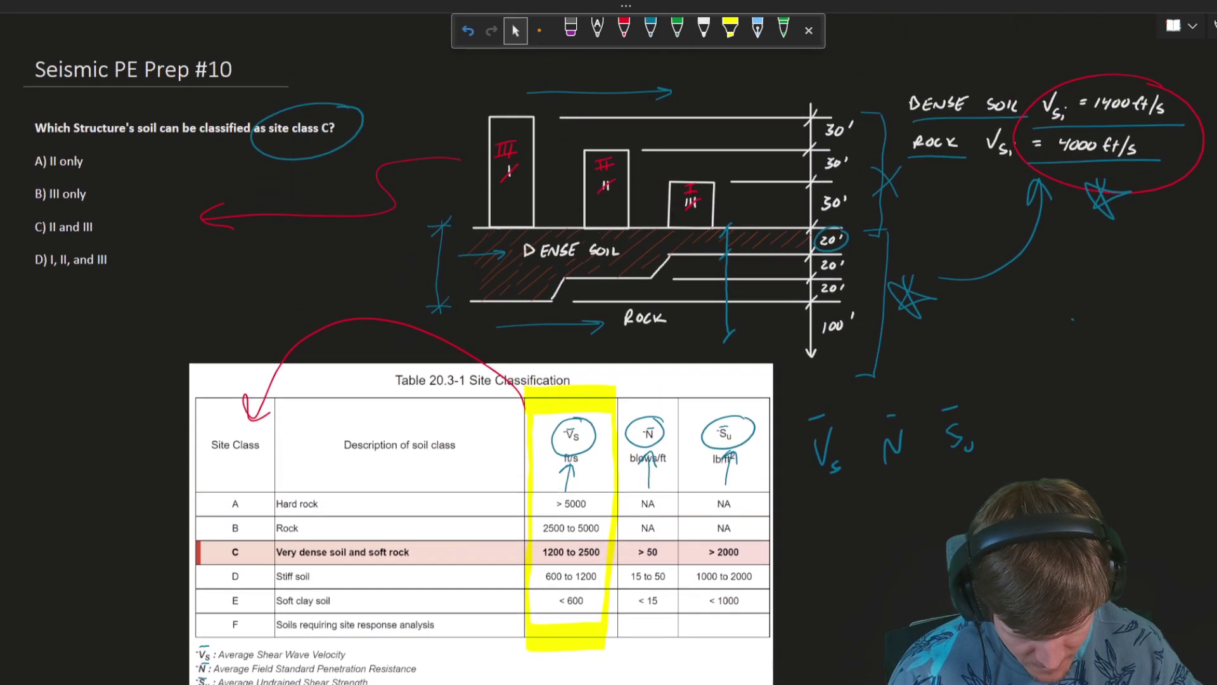
click(936, 133)
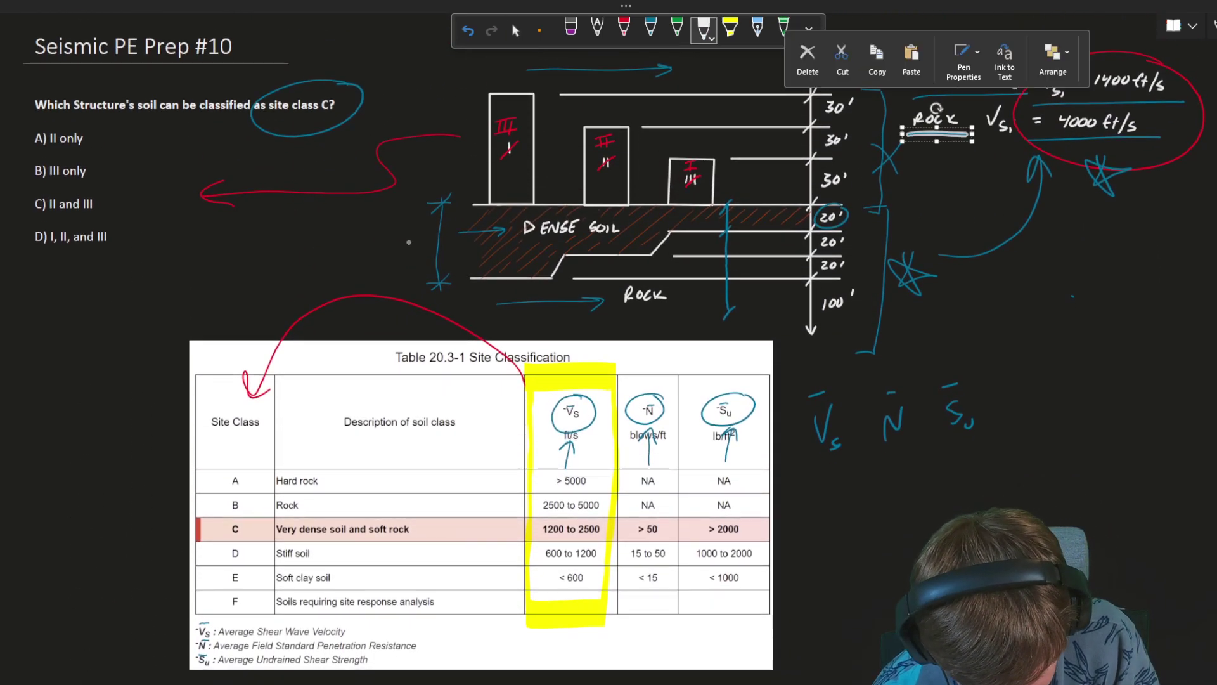
drag(404, 234, 401, 246)
drag(424, 237, 422, 239)
drag(435, 222, 433, 228)
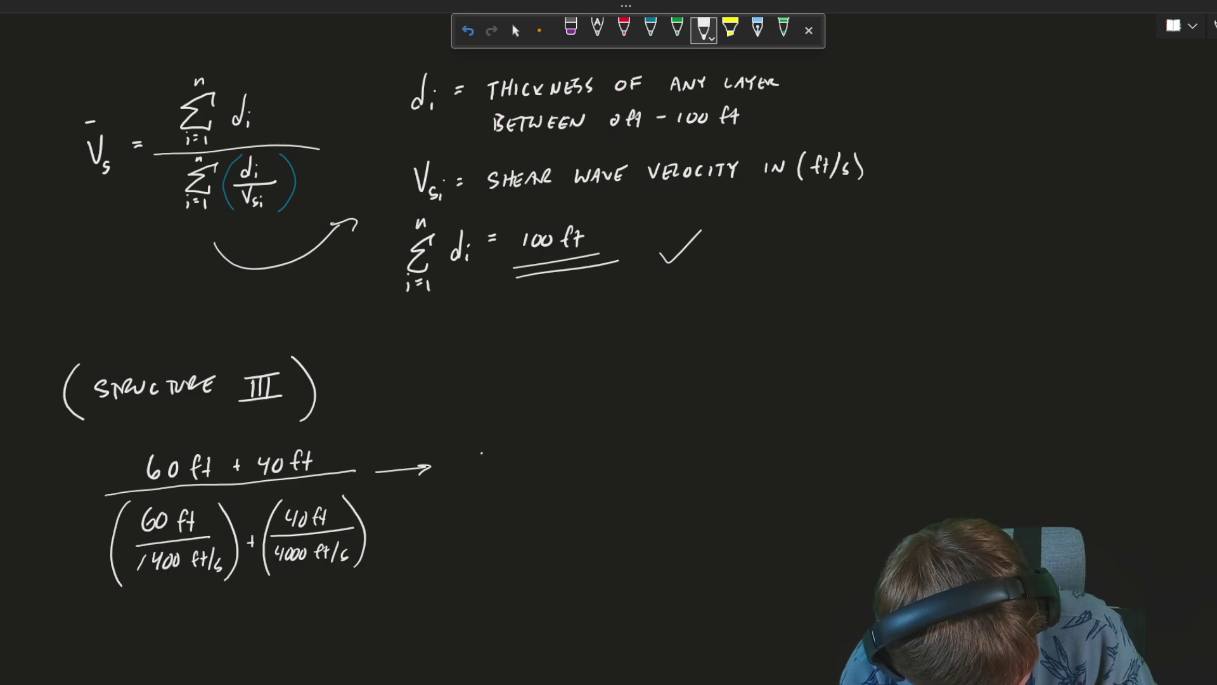
Step: Write the structure III result as 1892 ft/s = V̄s in white and underline it
drag(481, 453, 477, 477)
mouse_move(505, 450)
mouse_down()
mouse_move(501, 474)
mouse_move(523, 458)
mouse_move(526, 474)
mouse_up()
mouse_move(543, 453)
mouse_down()
mouse_move(554, 452)
mouse_move(552, 474)
mouse_move(583, 469)
mouse_up()
mouse_move(580, 458)
mouse_down()
mouse_move(599, 454)
mouse_move(609, 479)
mouse_move(667, 447)
mouse_up()
mouse_move(658, 455)
mouse_down()
mouse_move(701, 425)
mouse_move(701, 470)
mouse_up()
drag(675, 411, 693, 408)
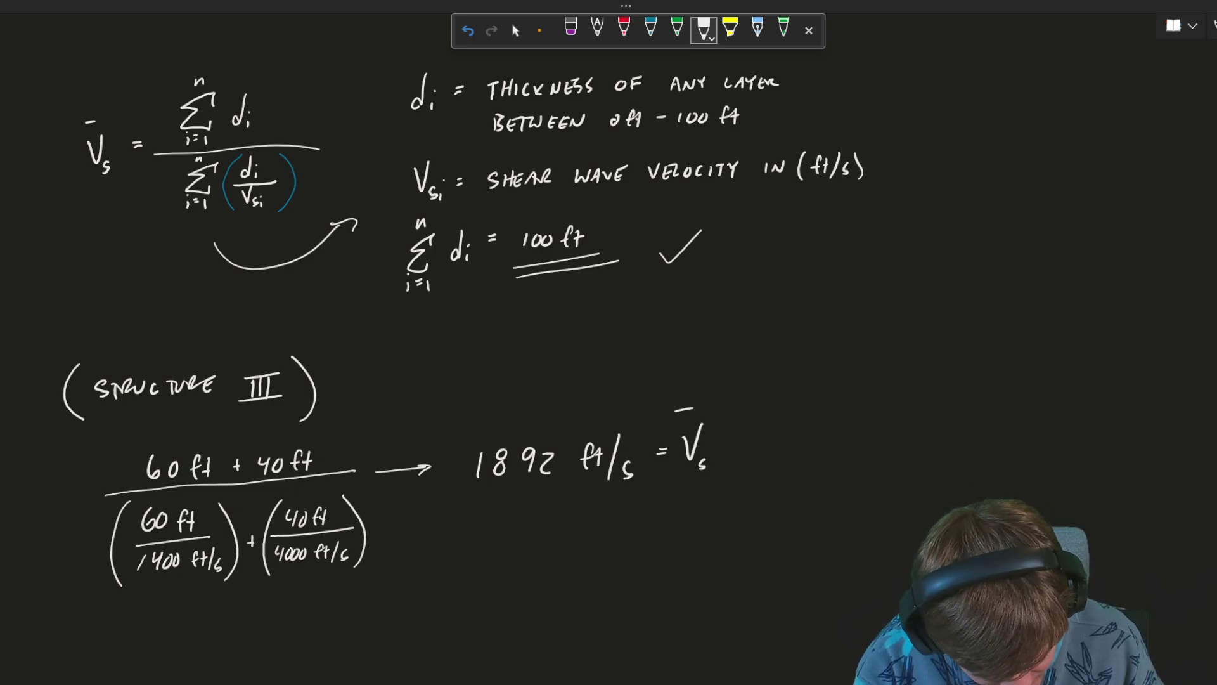
drag(466, 510, 738, 484)
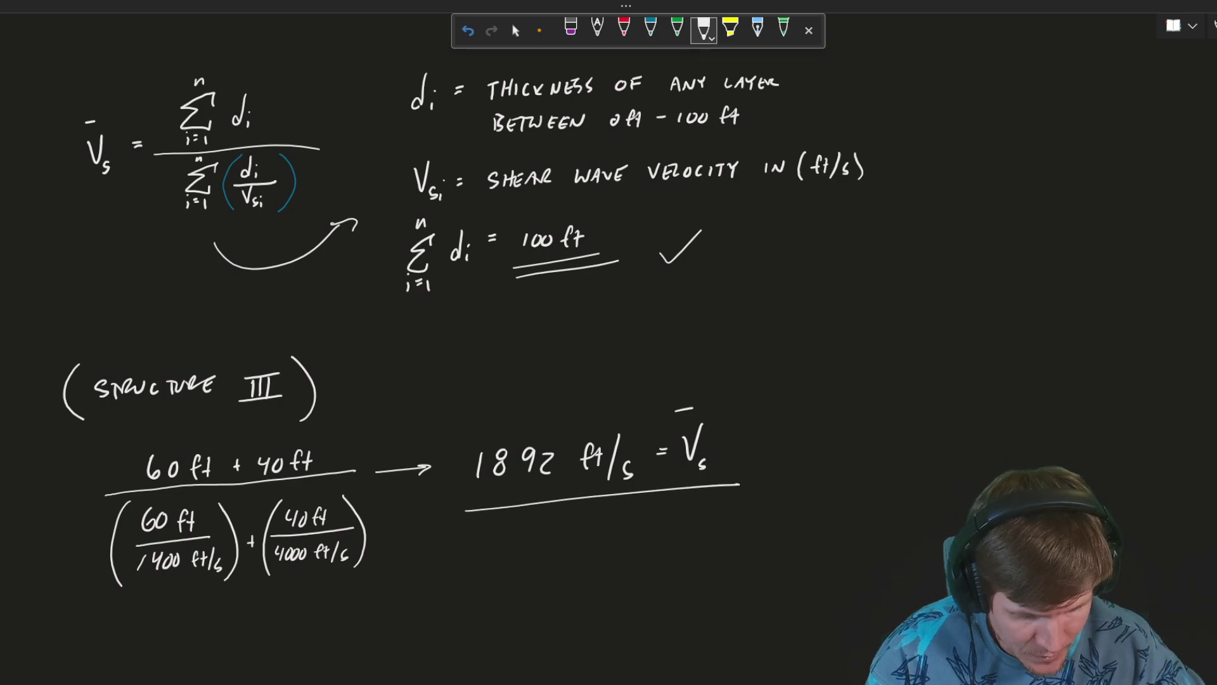
Step: Circle the 1200 to 2500 range in red in the site class table, adding arrows toward it and toward its soil description
click(516, 30)
scroll(609, 342, up, 3)
scroll(608, 342, up, 8)
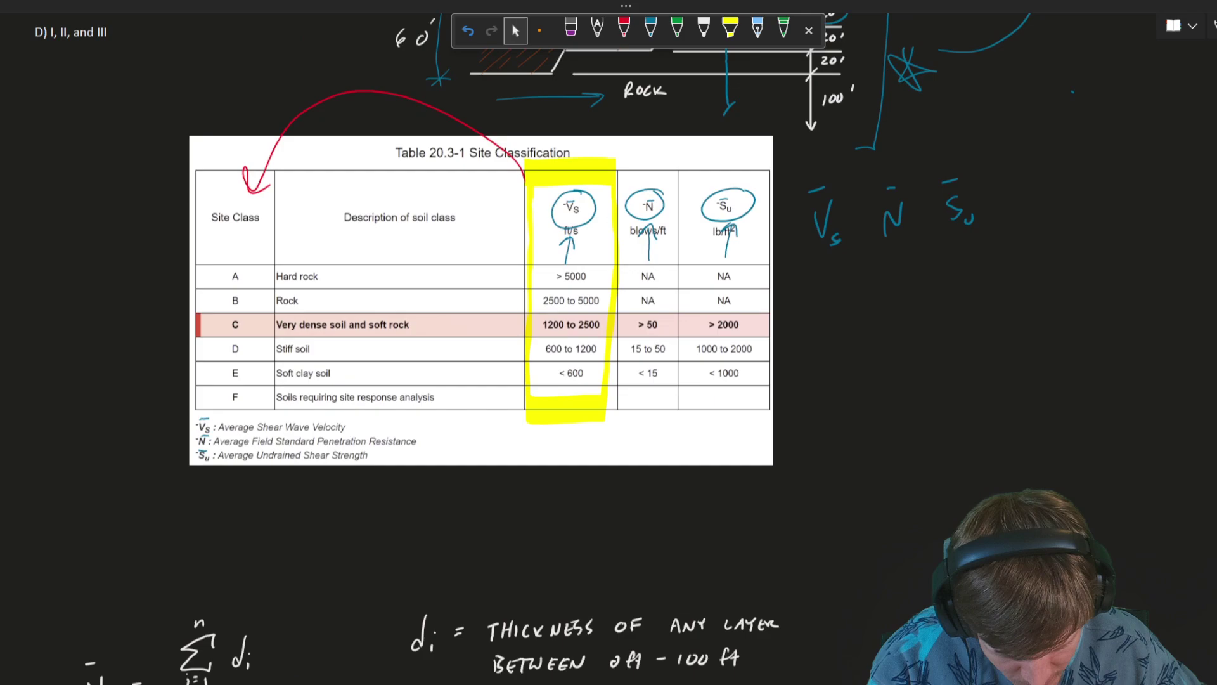
click(704, 29)
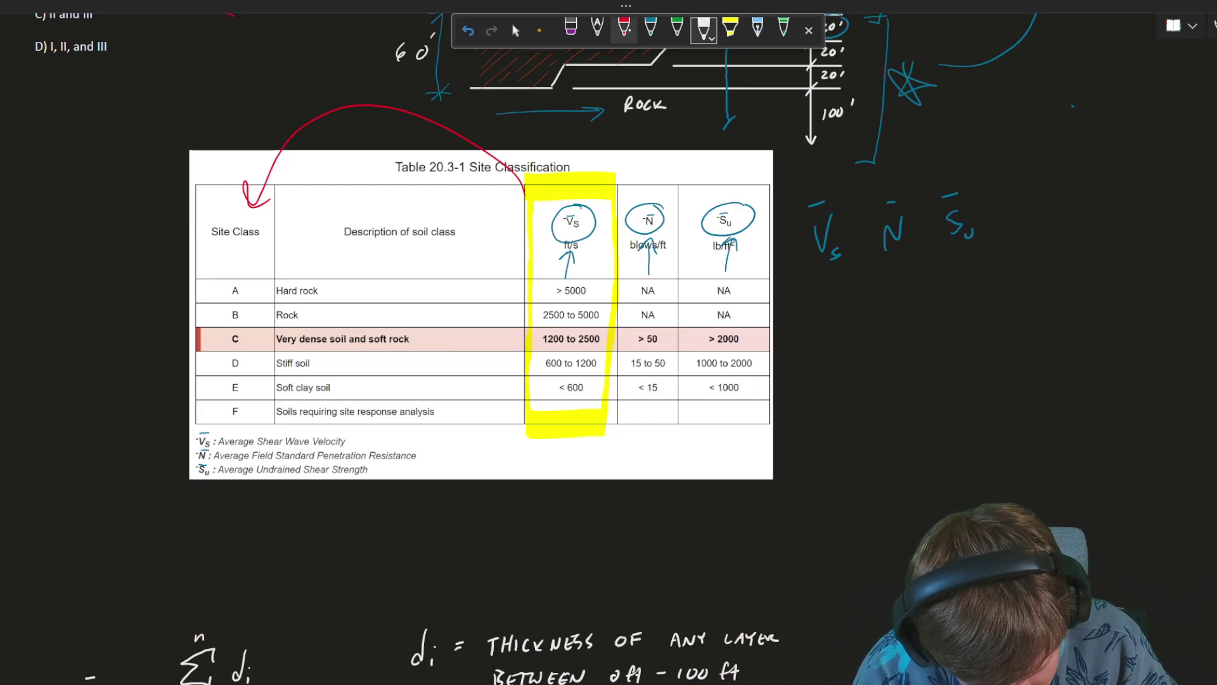
click(624, 28)
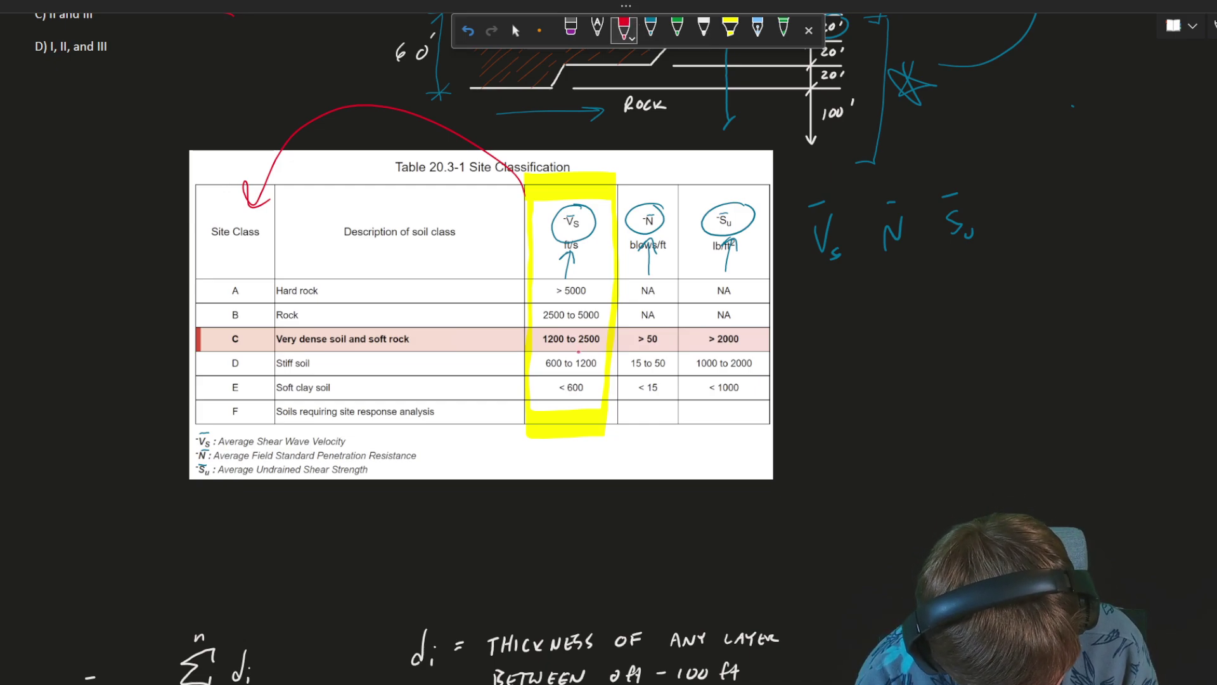
drag(572, 347, 628, 476)
drag(562, 356, 602, 348)
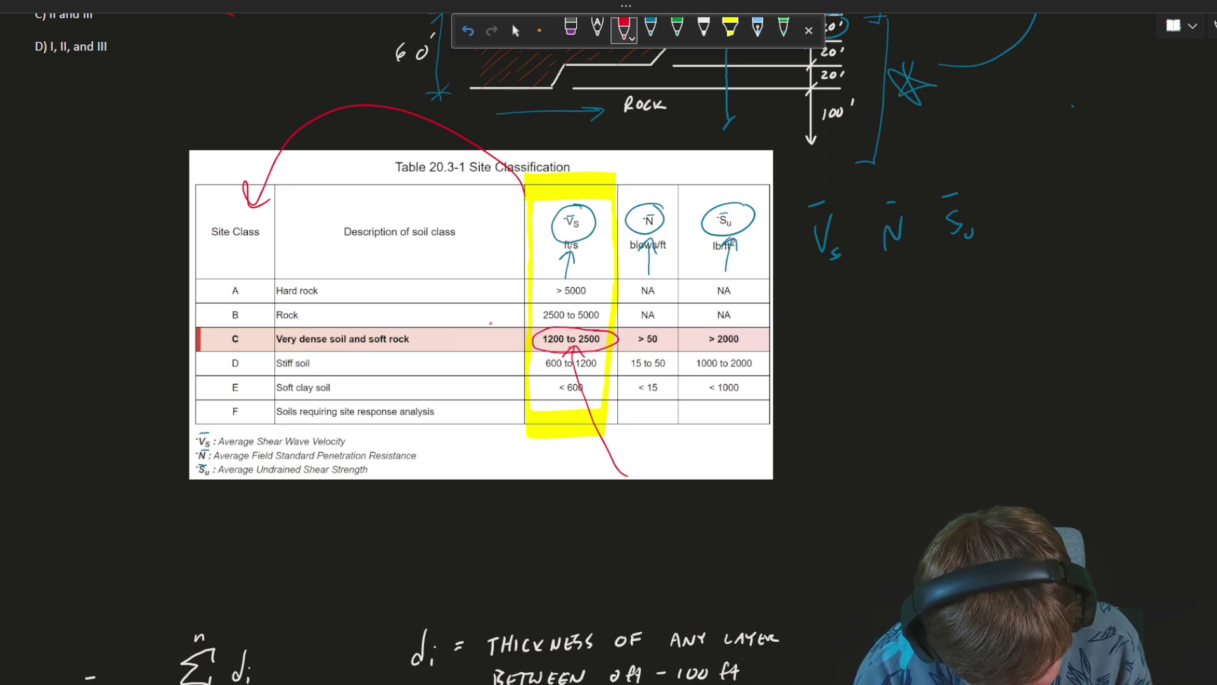
drag(520, 338, 429, 339)
mouse_move(449, 332)
mouse_down()
mouse_move(428, 339)
mouse_move(442, 346)
mouse_up()
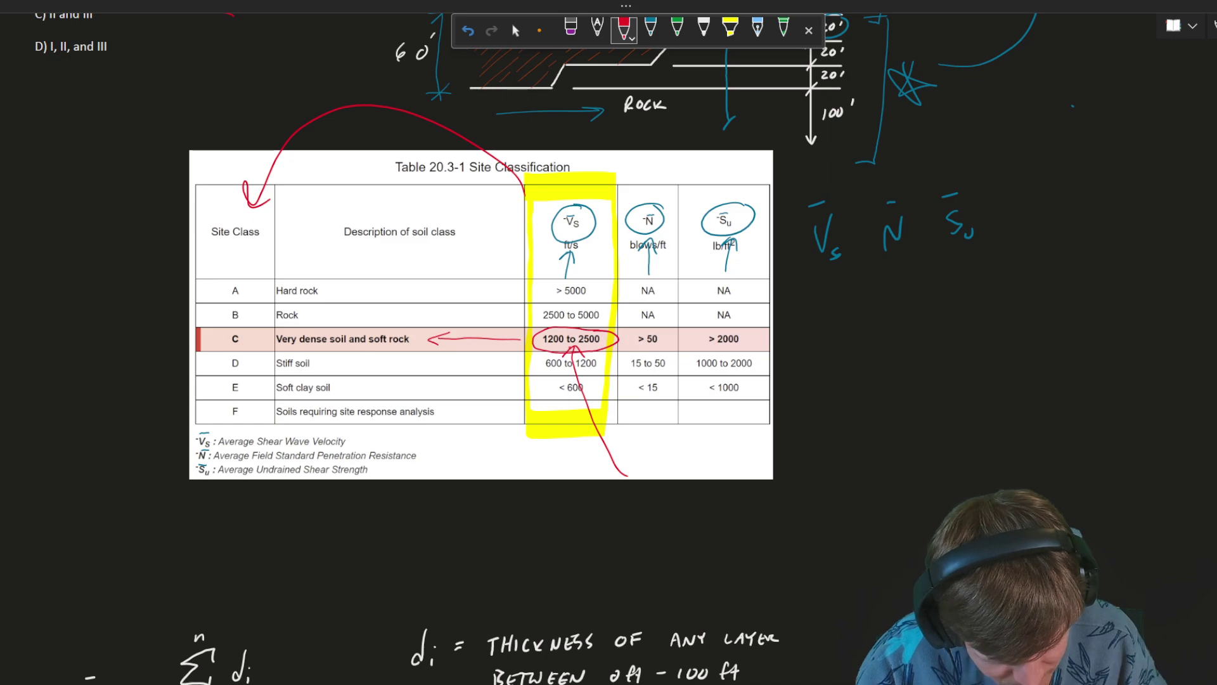
Step: Circle site class C in the table in red and write a circled red C beside the structure III result
click(515, 30)
scroll(608, 317, up, 2)
click(624, 28)
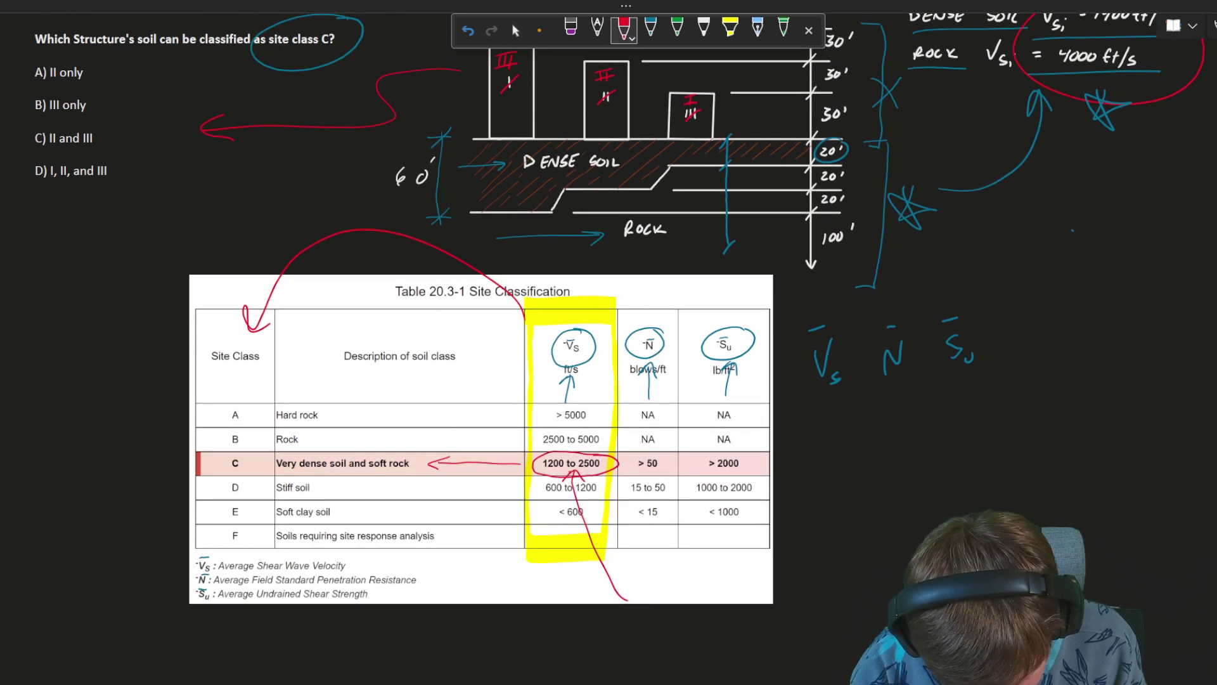
mouse_move(240, 455)
mouse_down()
mouse_move(228, 451)
mouse_move(245, 454)
mouse_up()
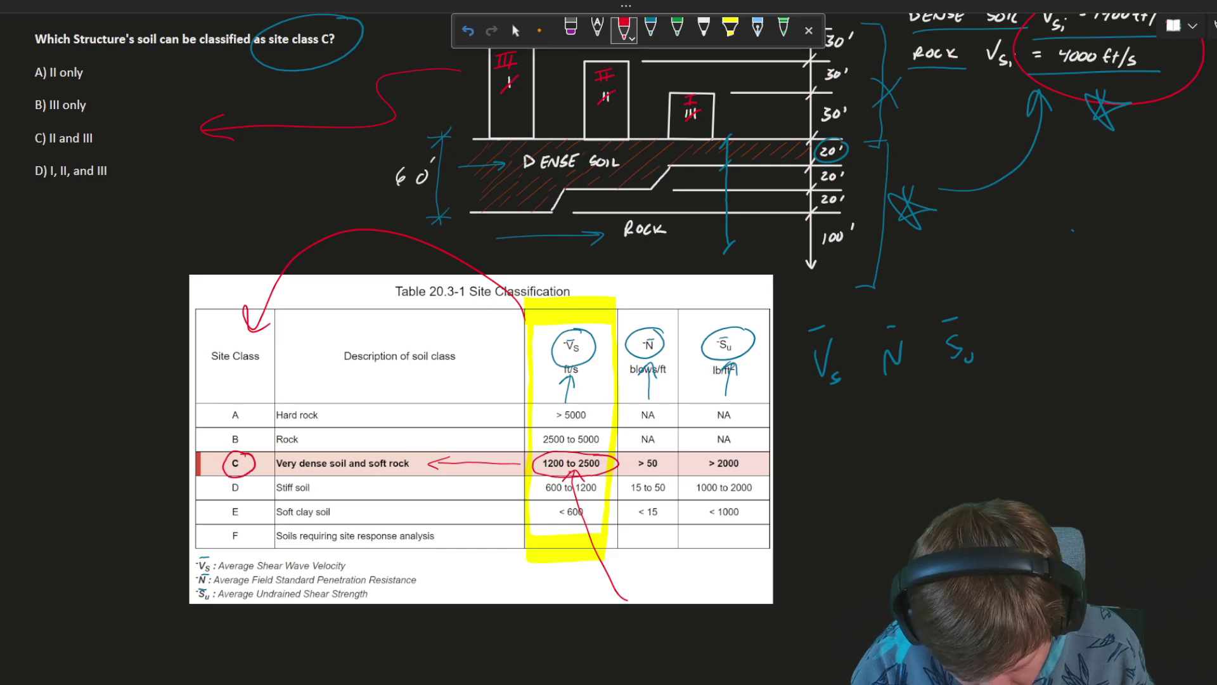
scroll(608, 343, down, 10)
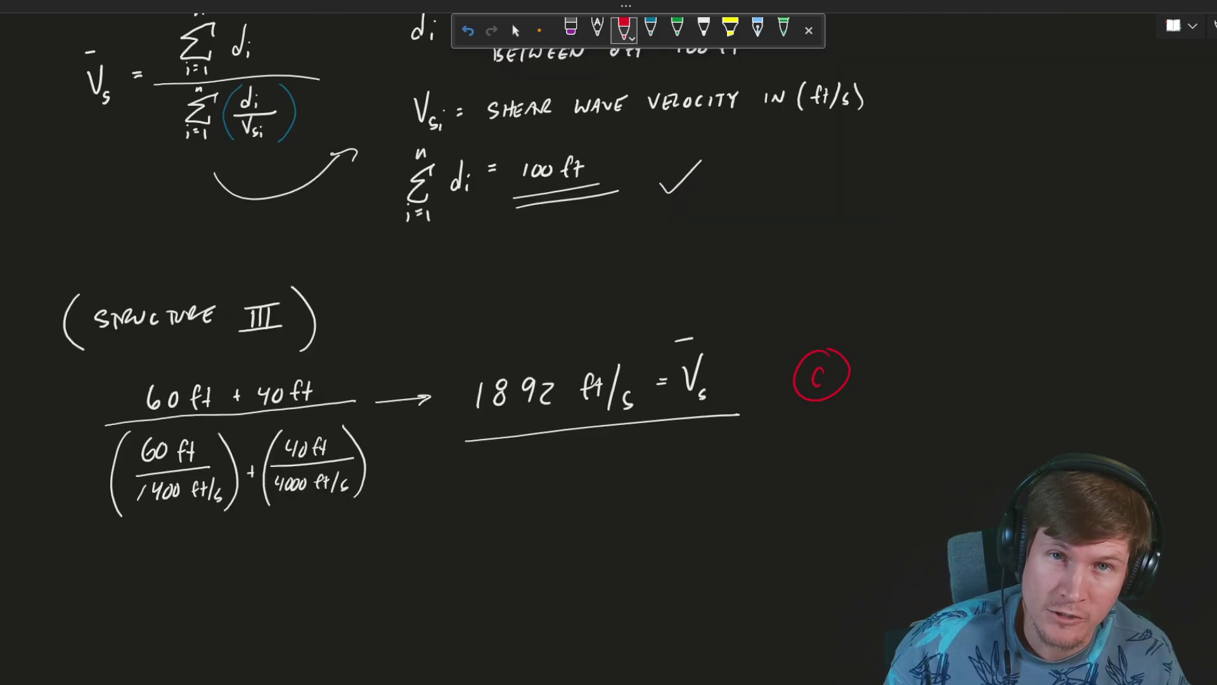
Step: Write 2295 ft/s in white as the result of the structure II fraction
scroll(608, 342, down, 4)
click(515, 30)
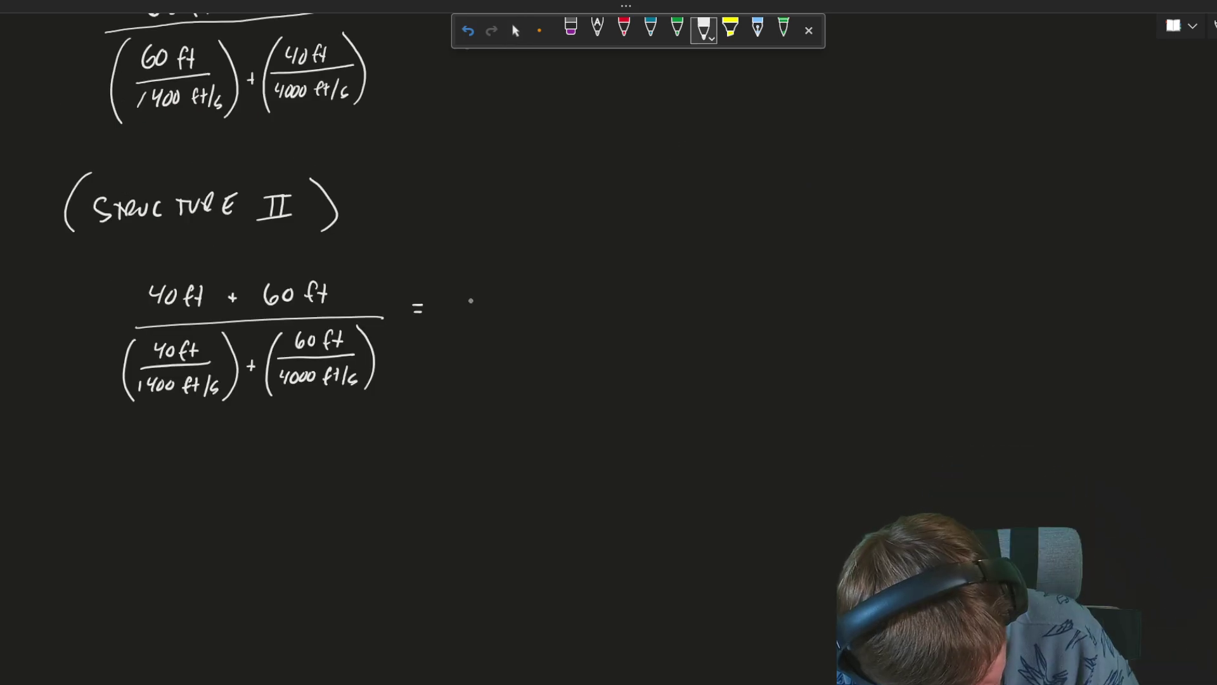
mouse_move(464, 299)
mouse_down()
mouse_move(480, 316)
mouse_move(520, 304)
mouse_move(518, 319)
mouse_up()
mouse_move(532, 307)
mouse_down()
mouse_move(525, 320)
mouse_move(547, 294)
mouse_move(584, 316)
mouse_up()
mouse_move(580, 308)
mouse_down()
mouse_move(593, 306)
mouse_move(594, 326)
mouse_up()
drag(612, 312, 606, 329)
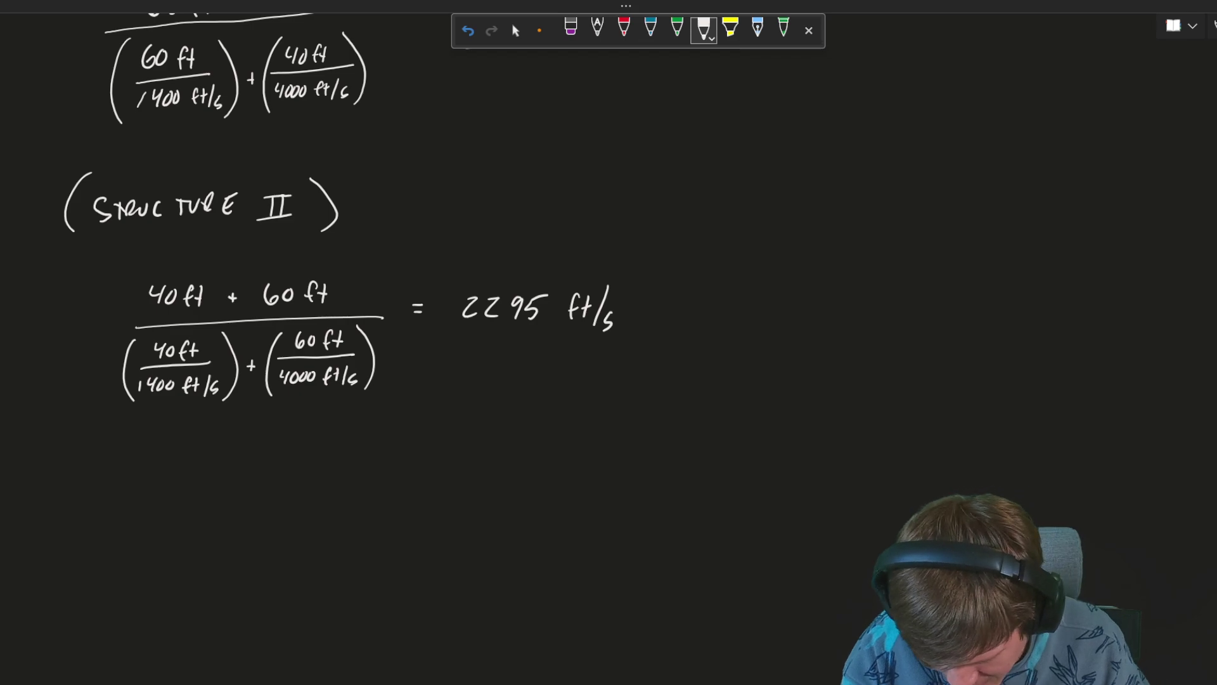
Step: Underline the 2295 ft/s result and draw a curved white arrow from it up to the structure III result
key(Escape)
scroll(456, 316, up, 4)
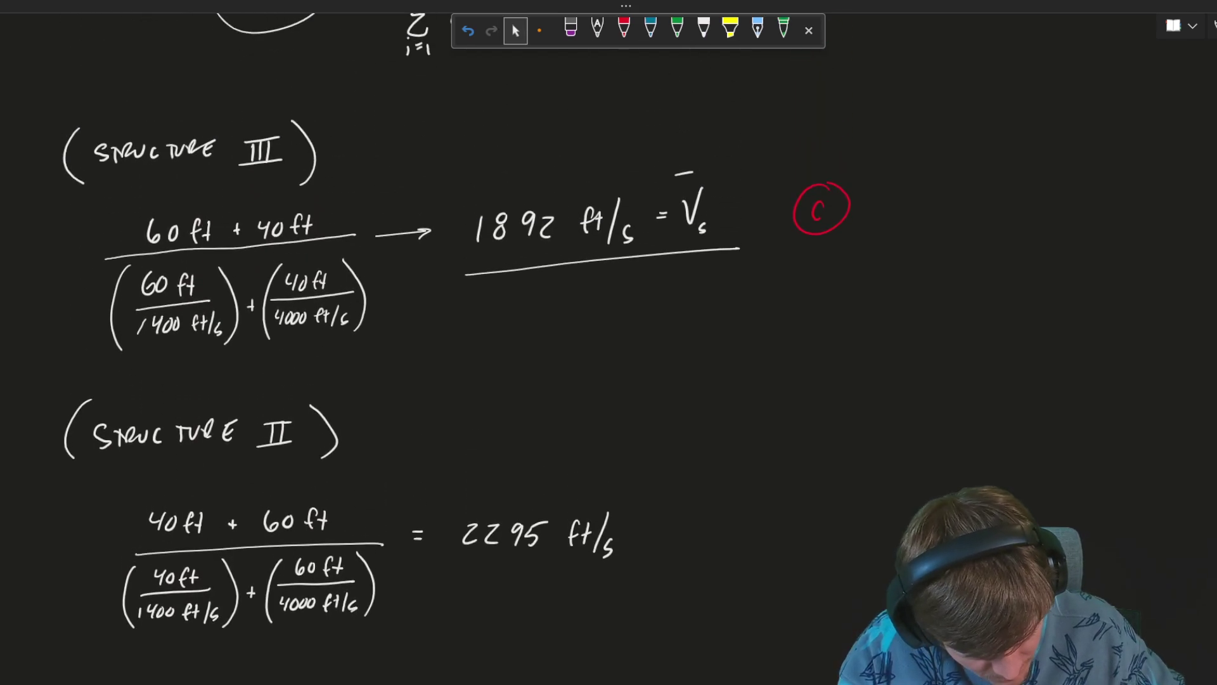
click(822, 209)
click(703, 29)
mouse_move(455, 583)
mouse_down()
mouse_move(667, 522)
mouse_move(642, 299)
mouse_move(629, 326)
mouse_up()
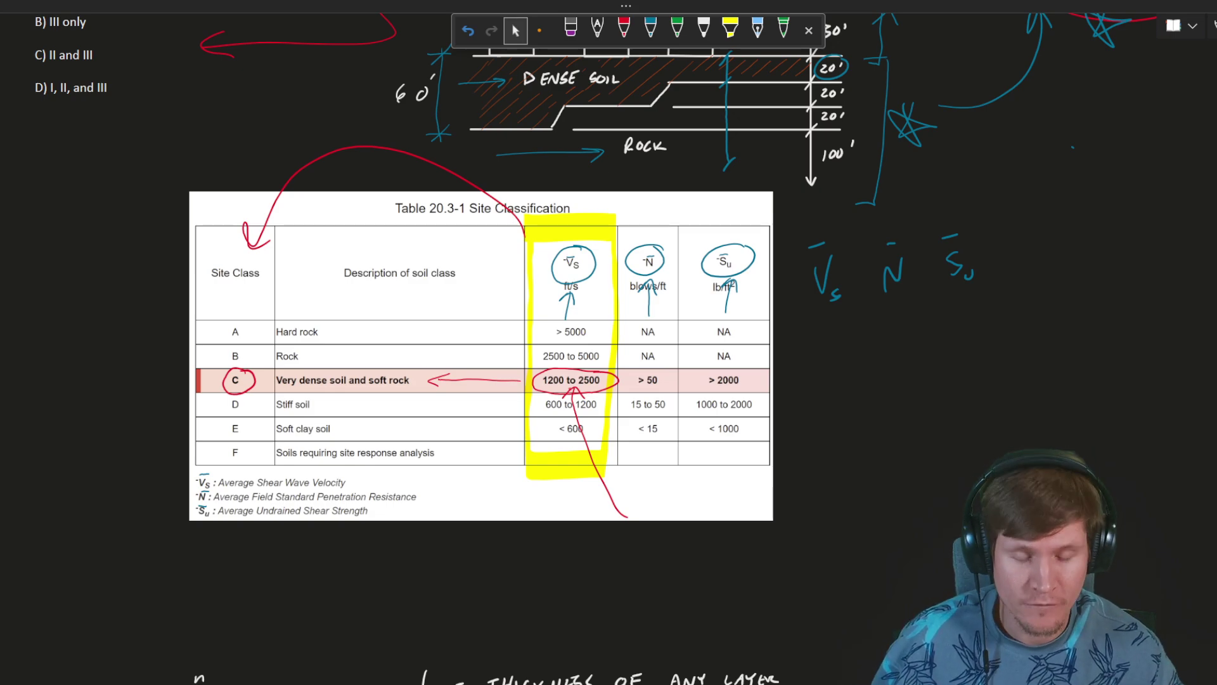
Step: Underline the table's 1200 to 2500 range in red and write a circled red C beside the structure II result
click(911, 123)
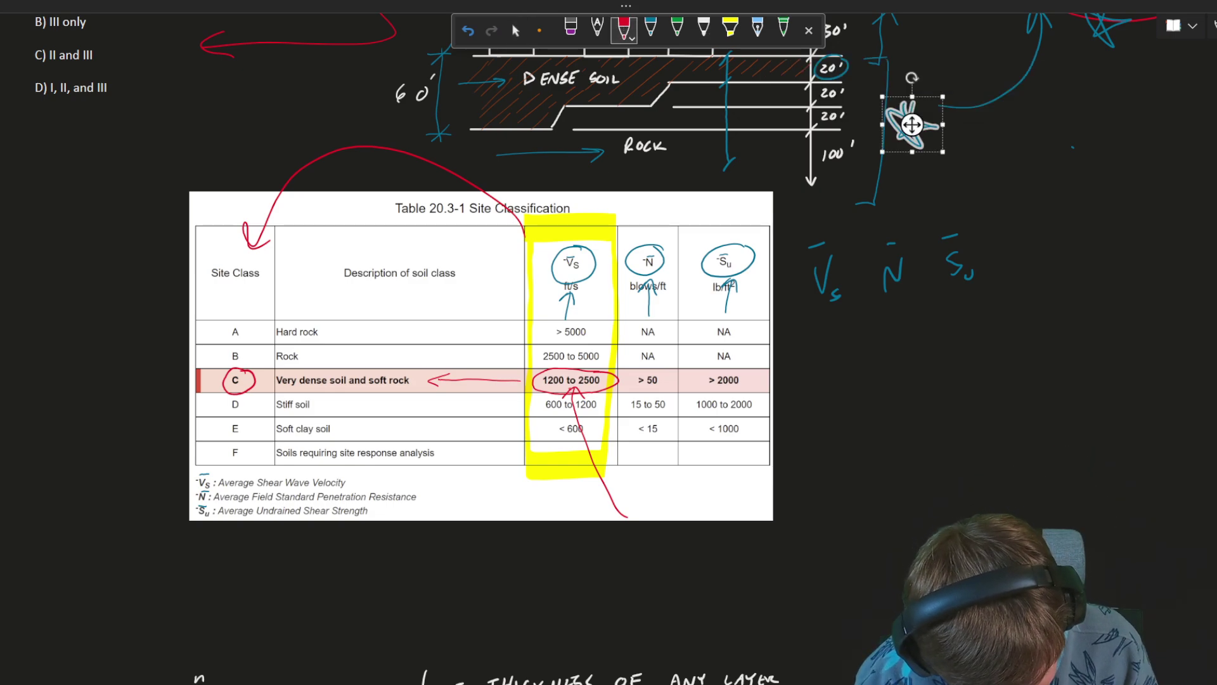
mouse_move(548, 392)
mouse_down()
mouse_move(611, 391)
mouse_move(527, 391)
mouse_move(608, 390)
mouse_up()
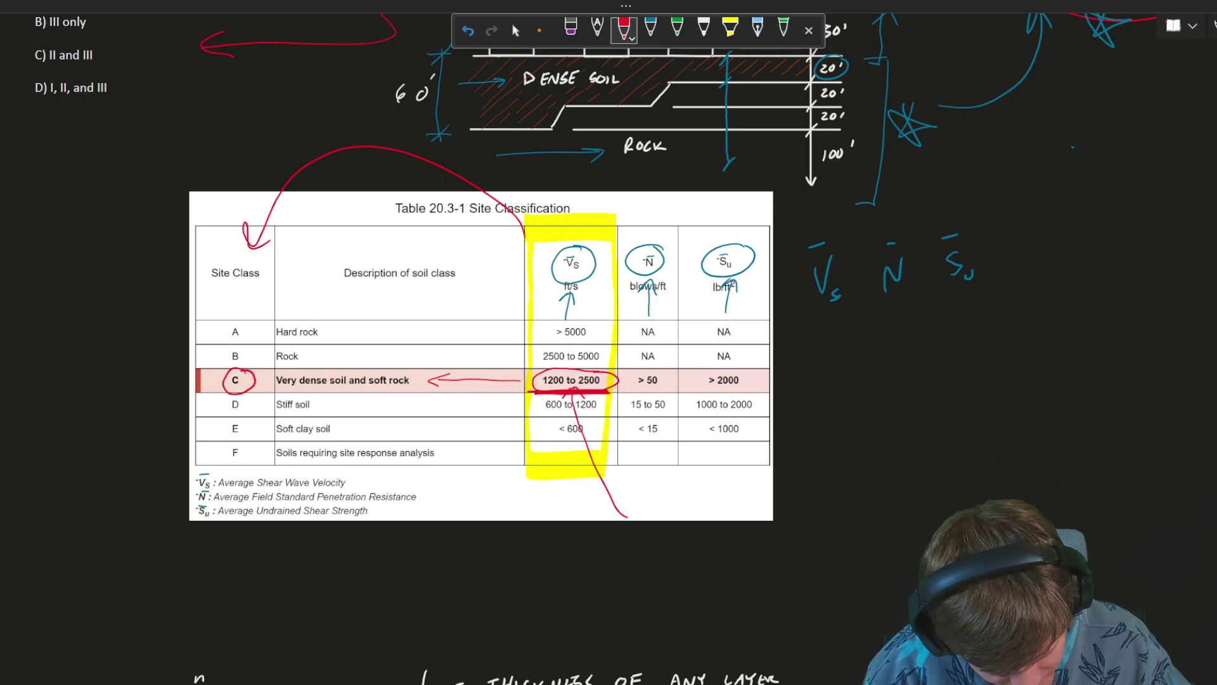
scroll(608, 343, down, 10)
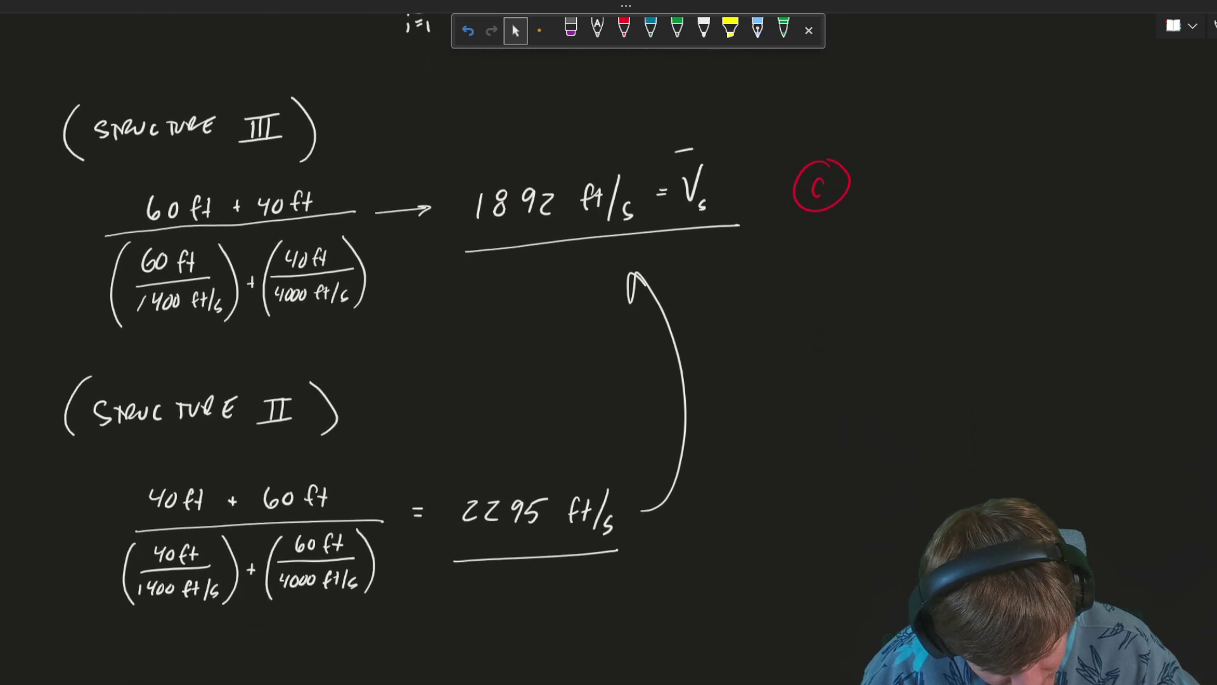
click(624, 28)
mouse_move(740, 500)
mouse_down()
mouse_move(754, 530)
mouse_move(742, 481)
mouse_up()
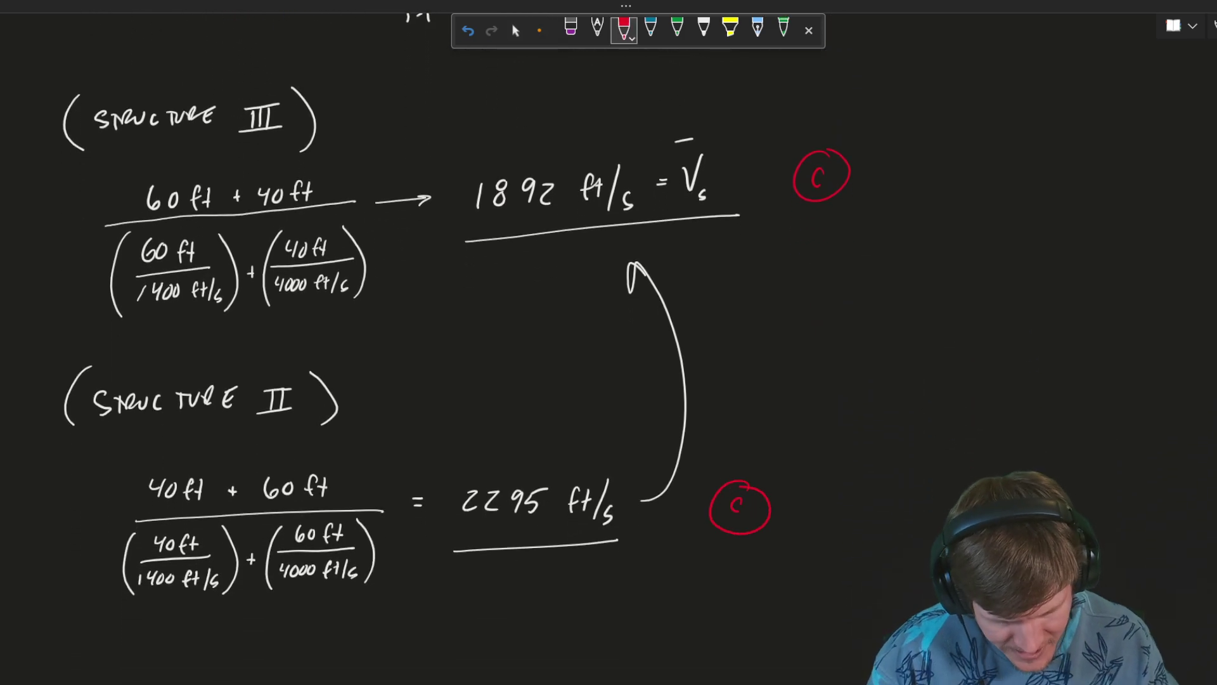
Step: Write 2917 ft/s in white as the structure I result, underline it, and draw an upward arrow beside it
scroll(608, 342, down, 5)
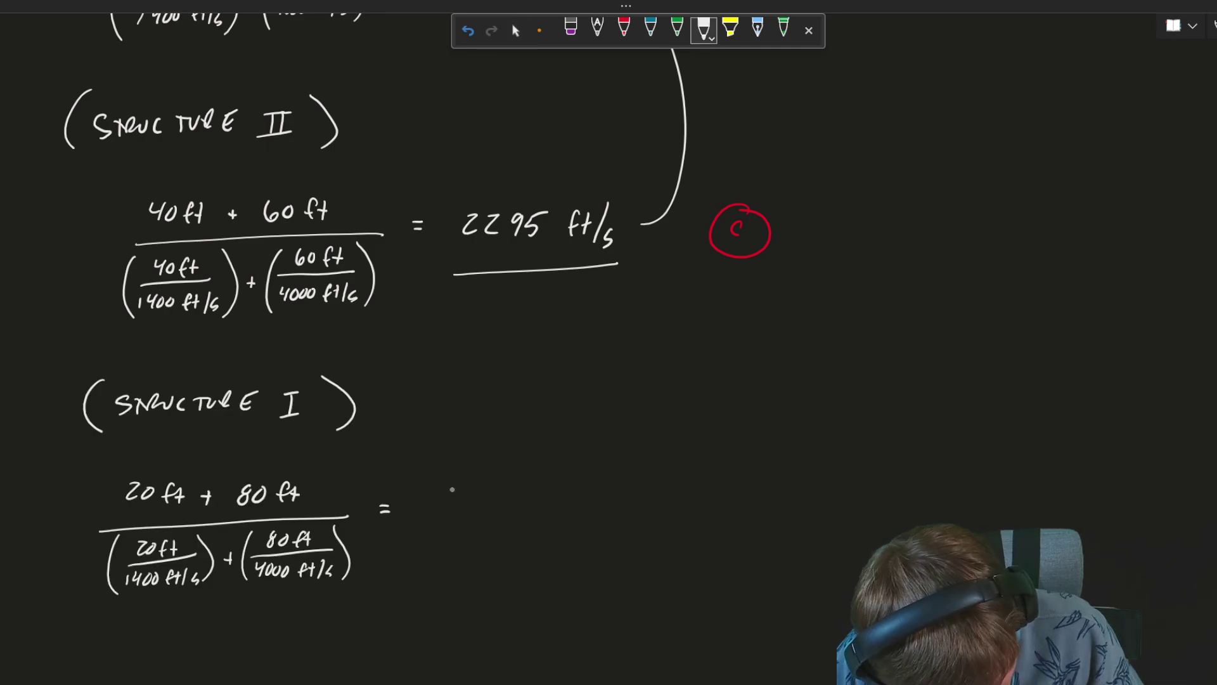
drag(445, 498, 451, 519)
mouse_move(481, 501)
mouse_down()
mouse_move(475, 522)
mouse_move(486, 521)
mouse_up()
mouse_move(506, 500)
mouse_down()
mouse_move(519, 500)
mouse_move(512, 524)
mouse_move(544, 521)
mouse_up()
click(549, 505)
drag(538, 511, 554, 509)
mouse_move(561, 500)
mouse_down()
mouse_move(561, 518)
mouse_move(571, 508)
mouse_up()
mouse_move(582, 489)
mouse_down()
mouse_move(568, 521)
mouse_move(583, 524)
mouse_up()
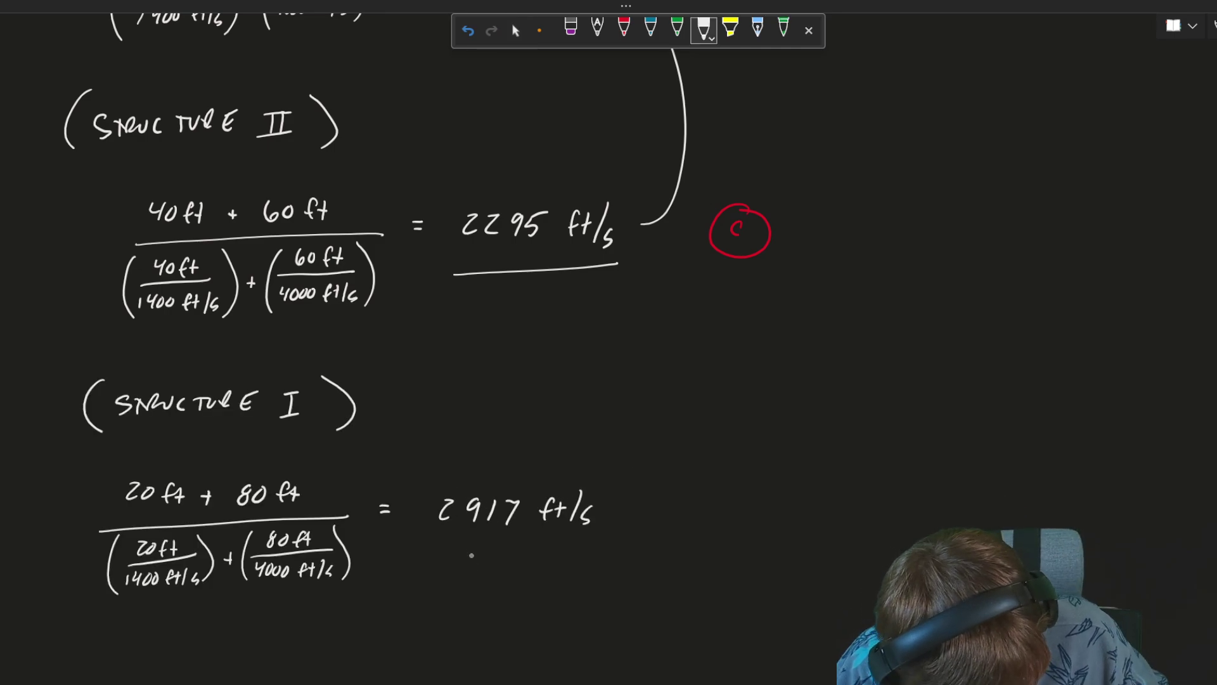
drag(428, 549, 581, 555)
mouse_move(647, 524)
mouse_down()
mouse_move(645, 459)
mouse_move(655, 480)
mouse_up()
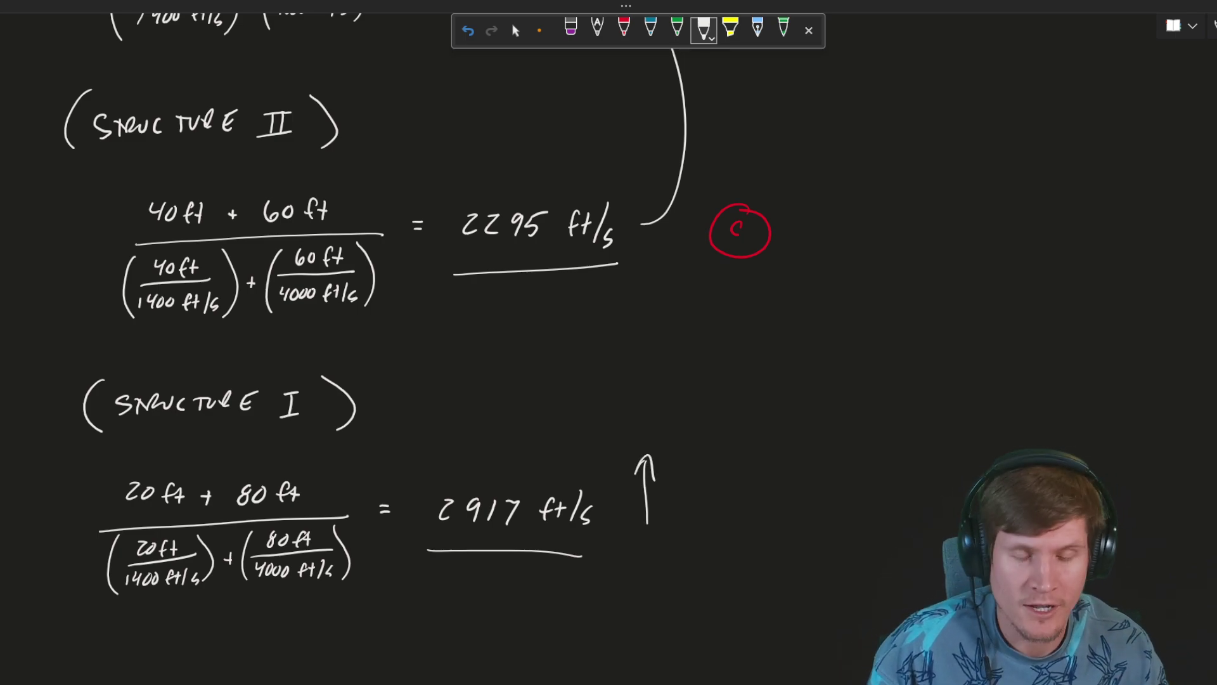
Step: Circle the 2500 to 5000 range and site class B in red, and write a circled red B beside the structure I result
click(624, 29)
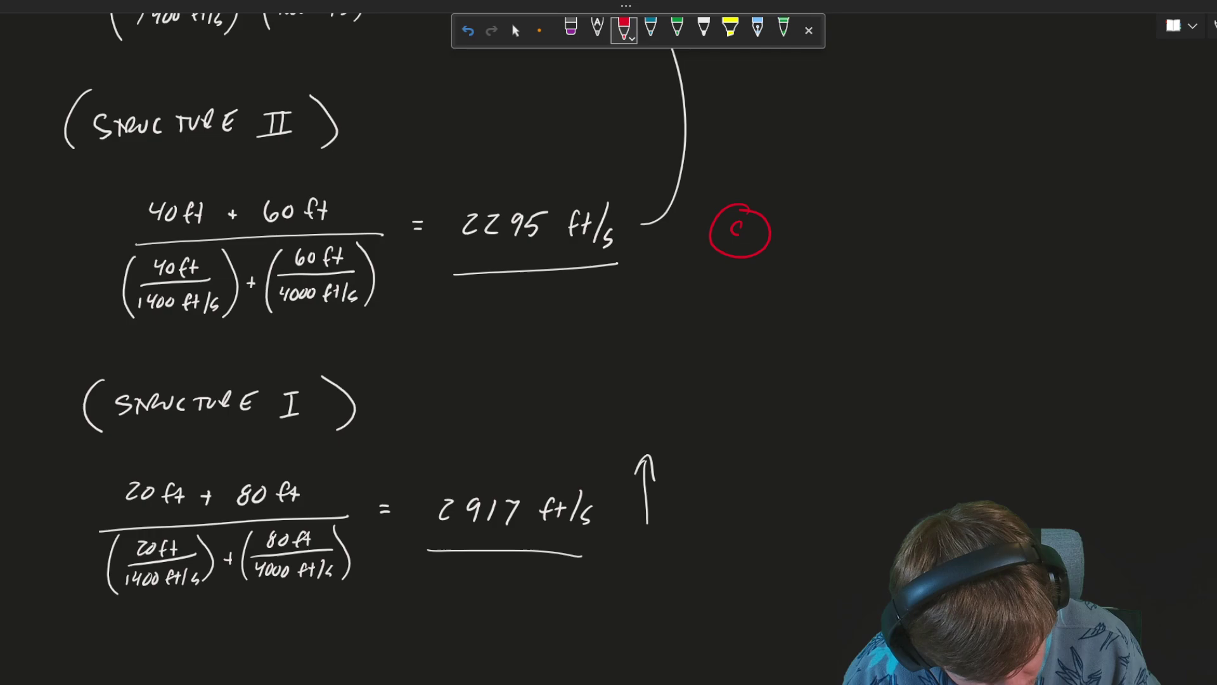
scroll(871, 158, up, 15)
right_click(872, 159)
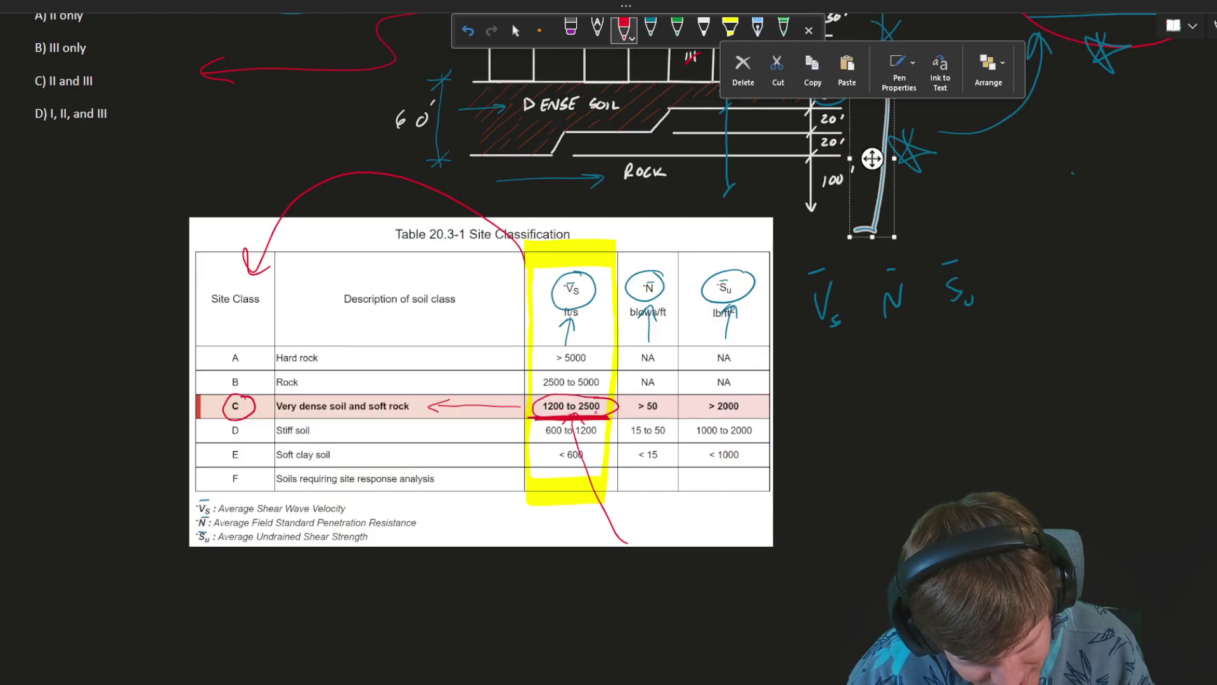
key(Escape)
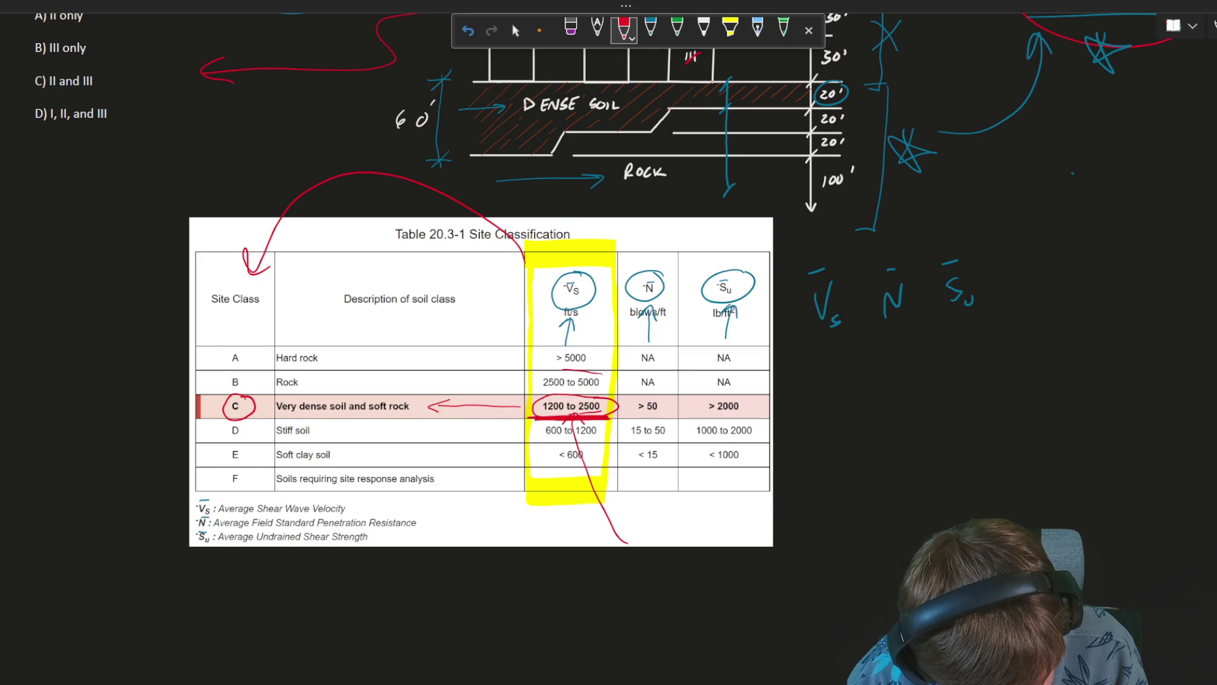
mouse_move(563, 370)
mouse_down()
mouse_move(575, 392)
mouse_move(596, 371)
mouse_up()
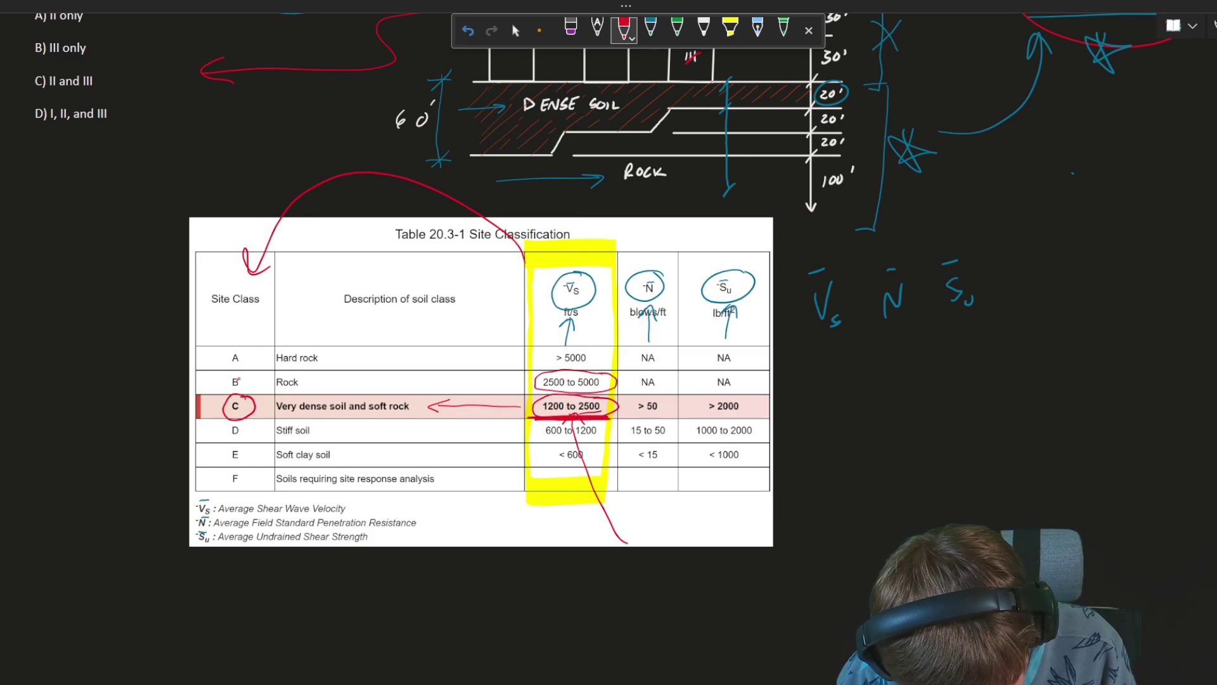
drag(249, 368, 214, 388)
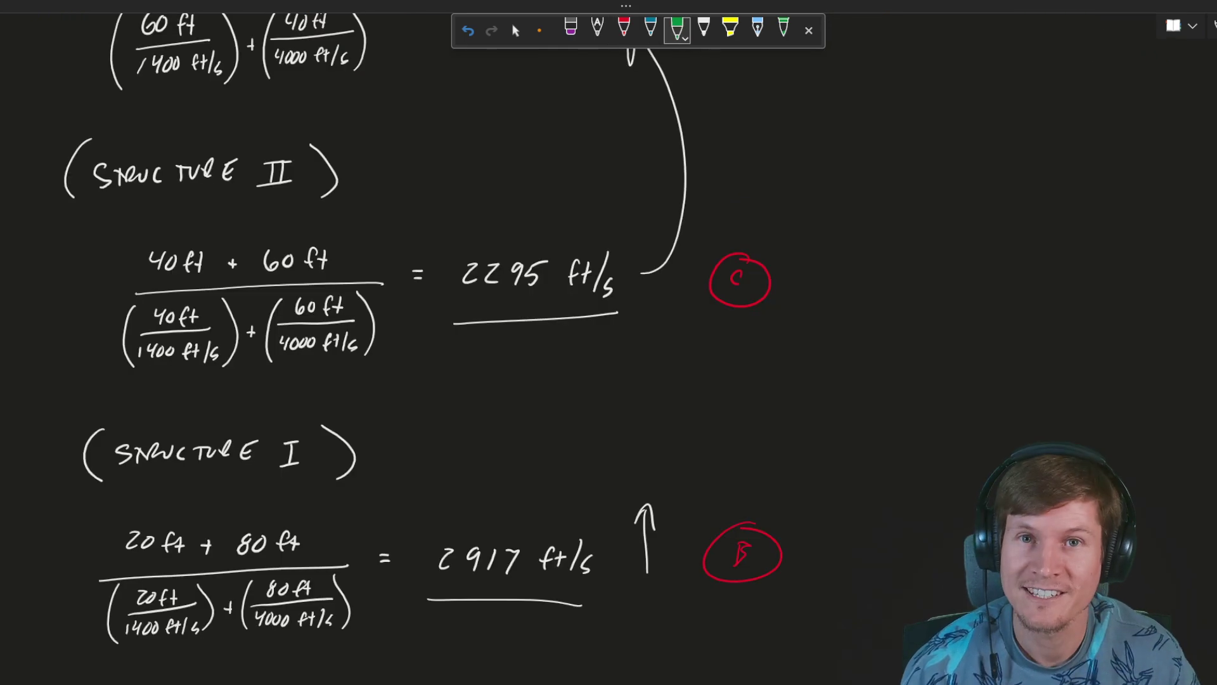
Step: Circle answer choice C, II and III, in green
scroll(482, 342, up, 8)
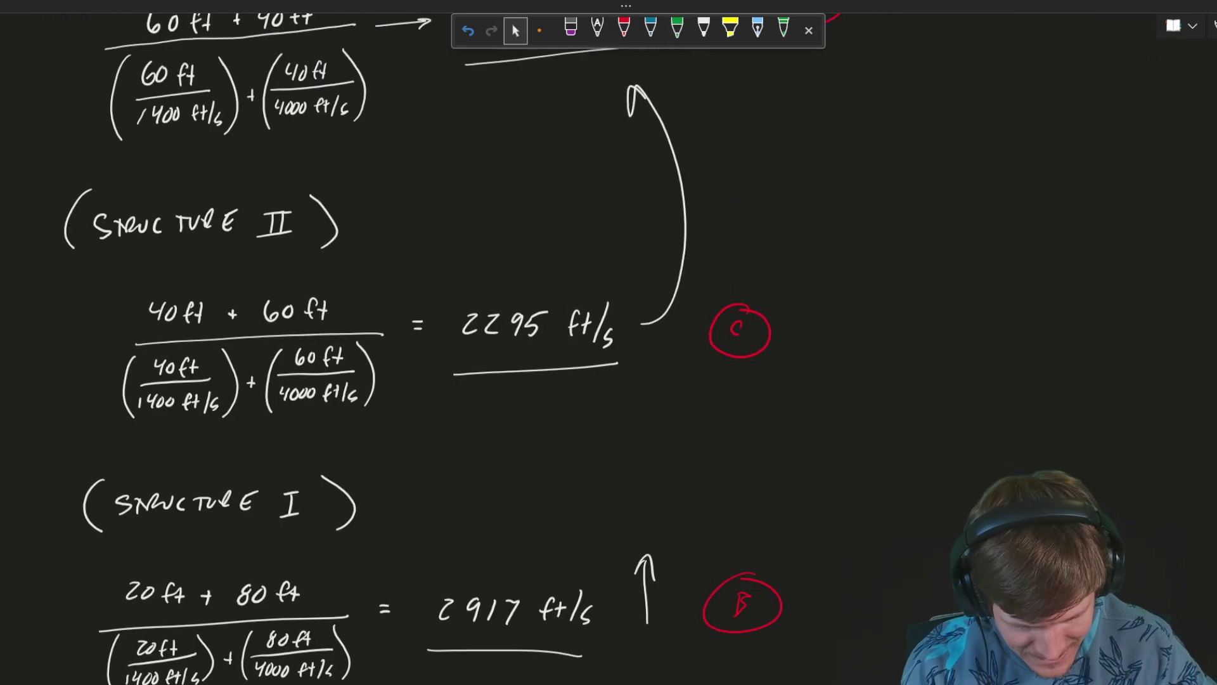
scroll(609, 343, up, 12)
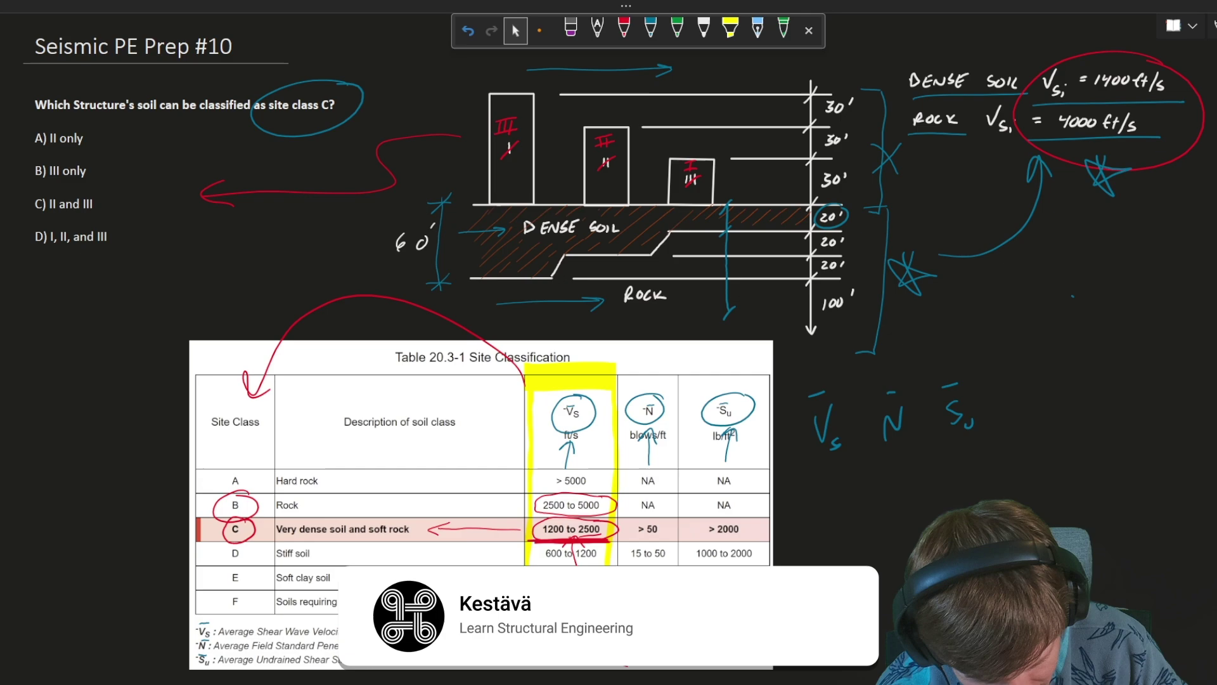
click(677, 29)
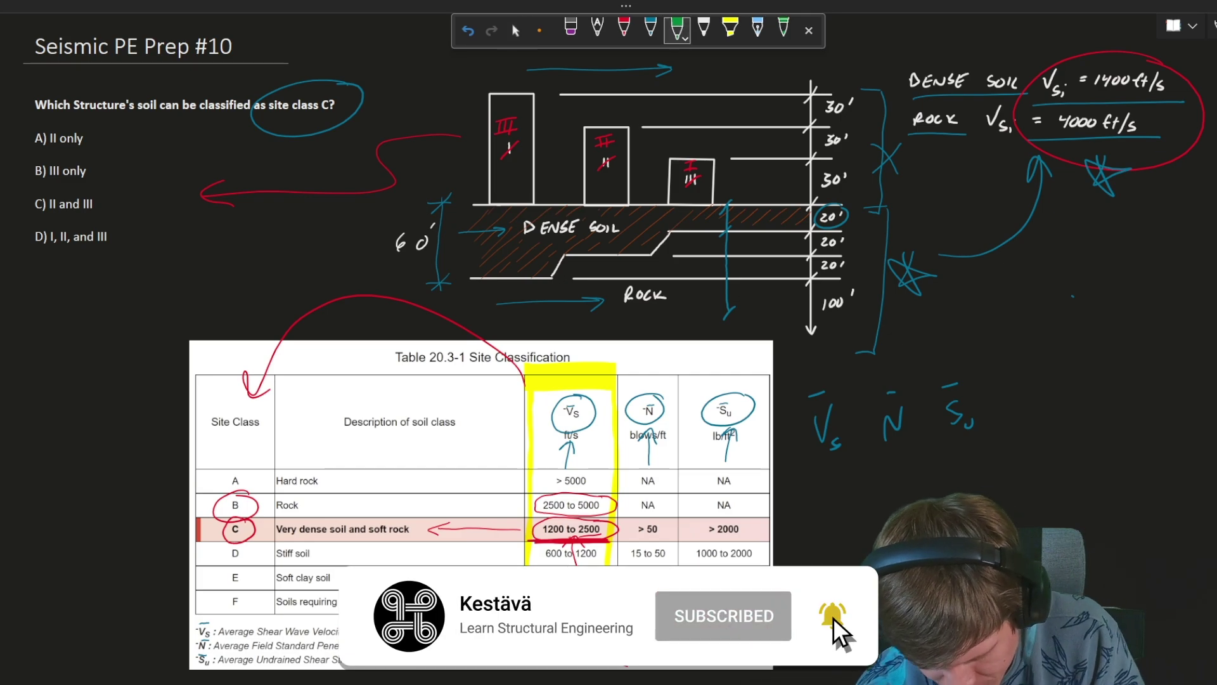
drag(42, 198, 44, 188)
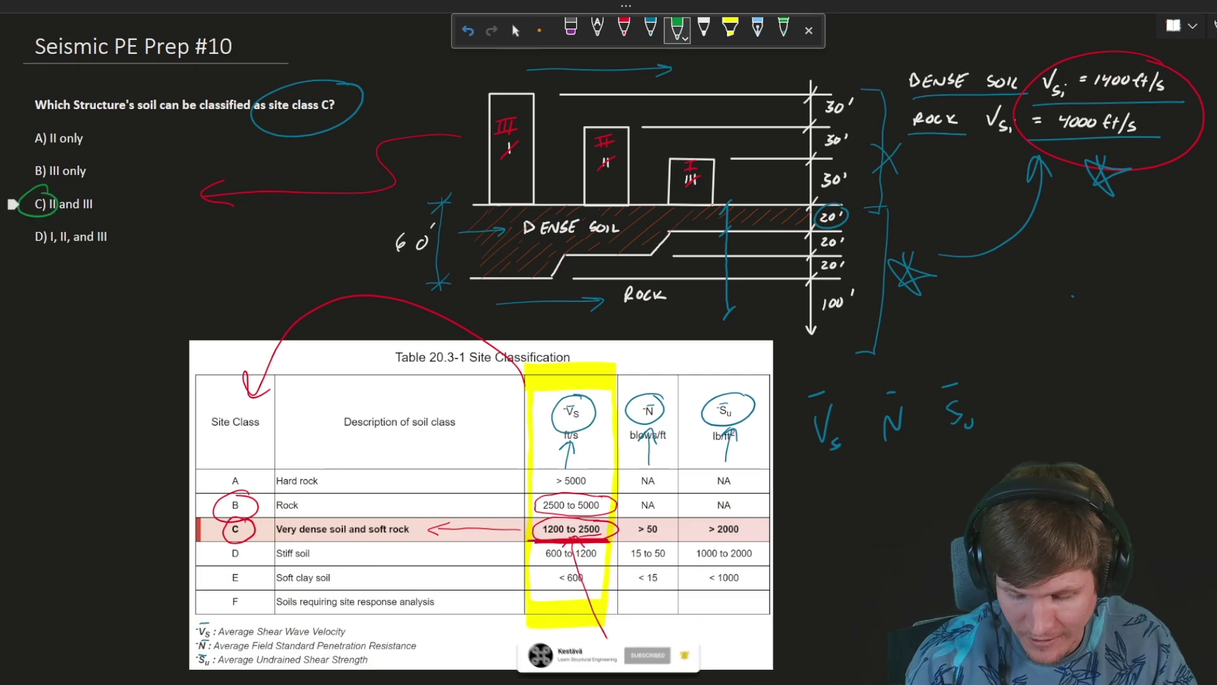